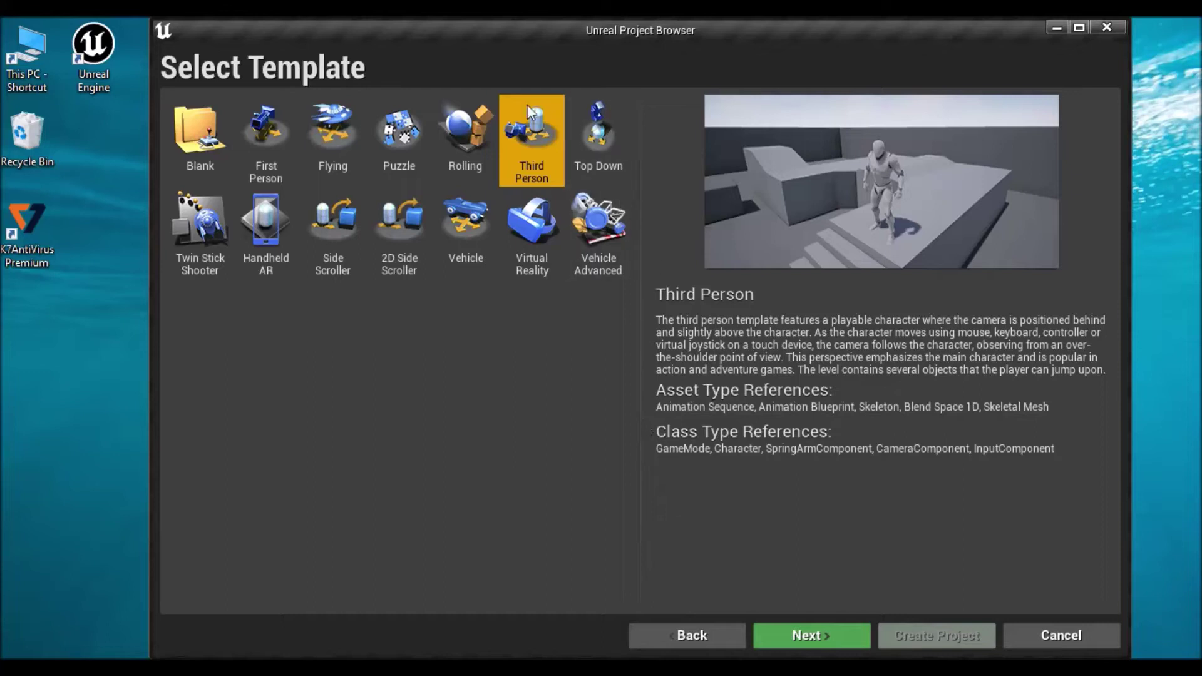
Step: Create a Third Person Blueprint project named Gyroscope targeting Mobile / Tablet
left_click(819, 634)
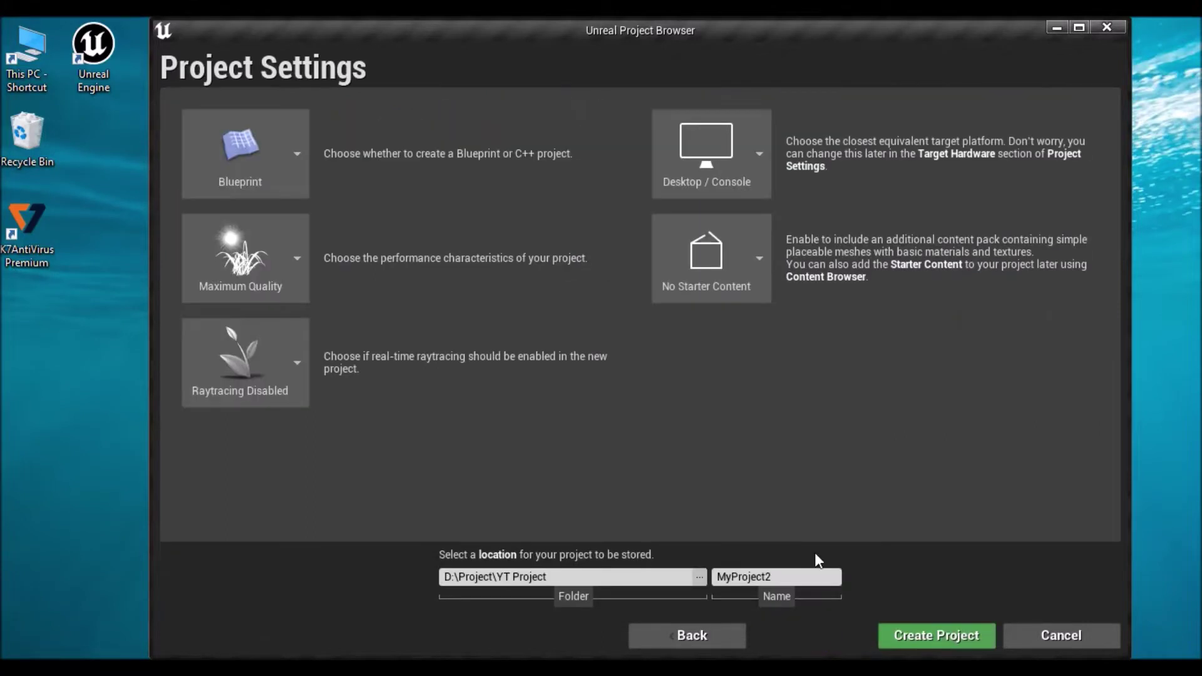
left_click(719, 186)
left_click(717, 333)
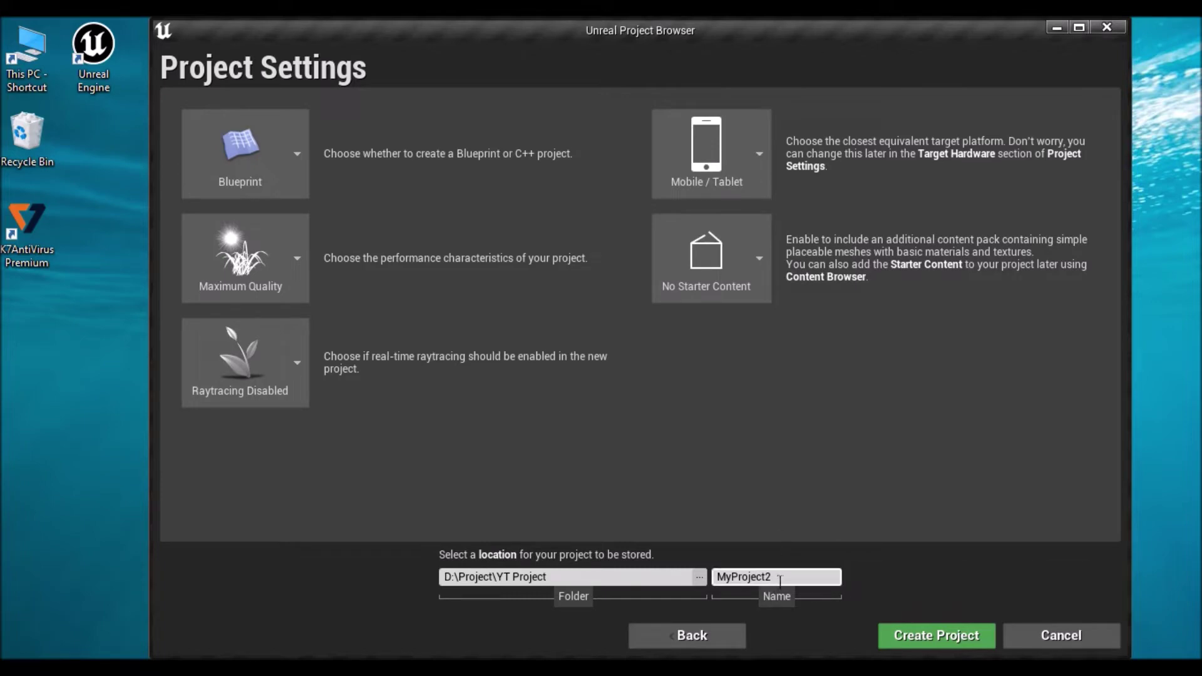
type("Gyroscope")
left_click(938, 631)
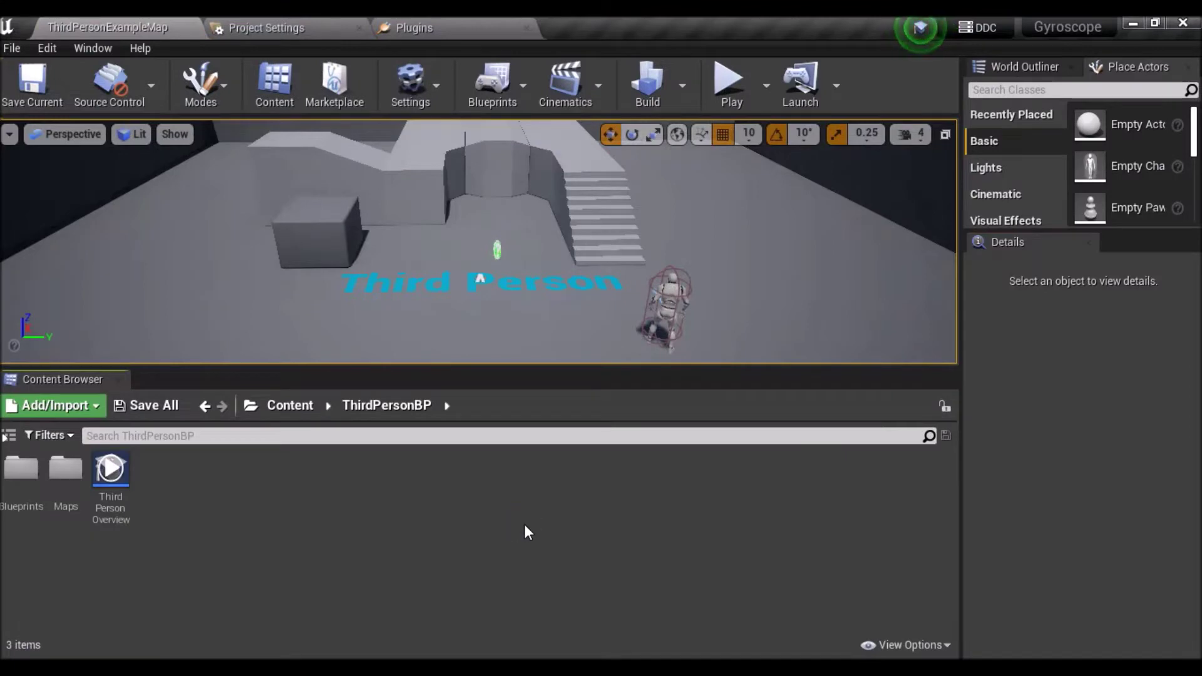
Step: Open the ThirdPersonCharacter Blueprint from ThirdPersonBP > Blueprints and dock it in the main editor
left_click(10, 436)
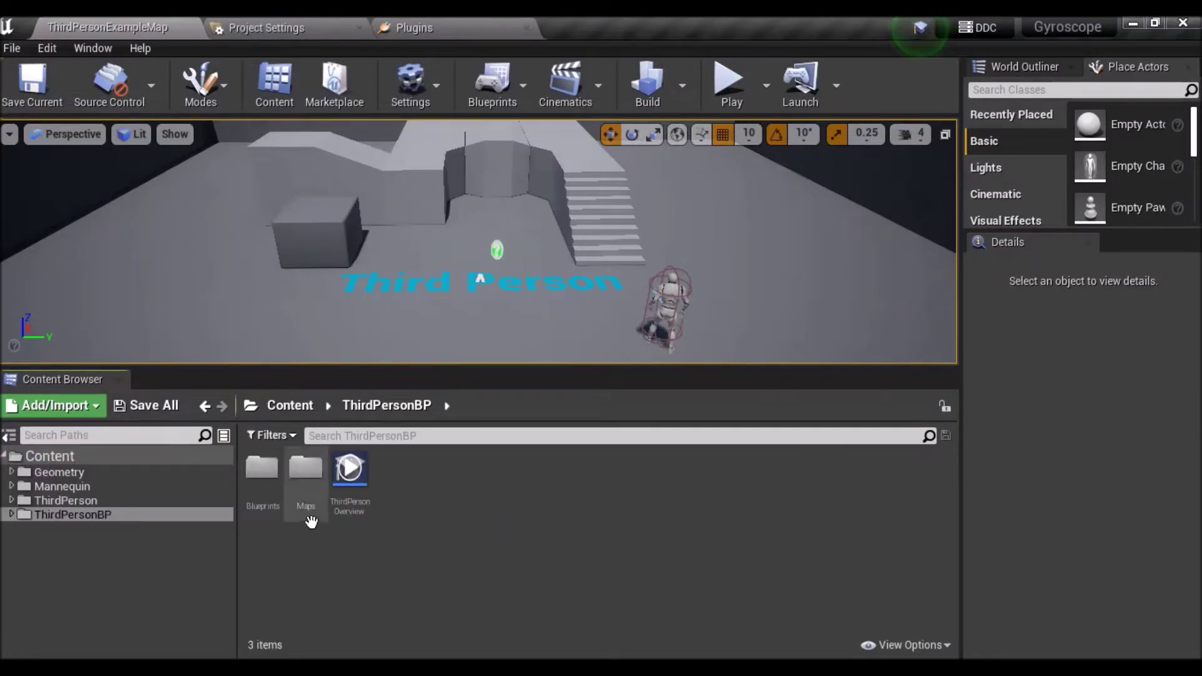
double_click(261, 467)
double_click(270, 484)
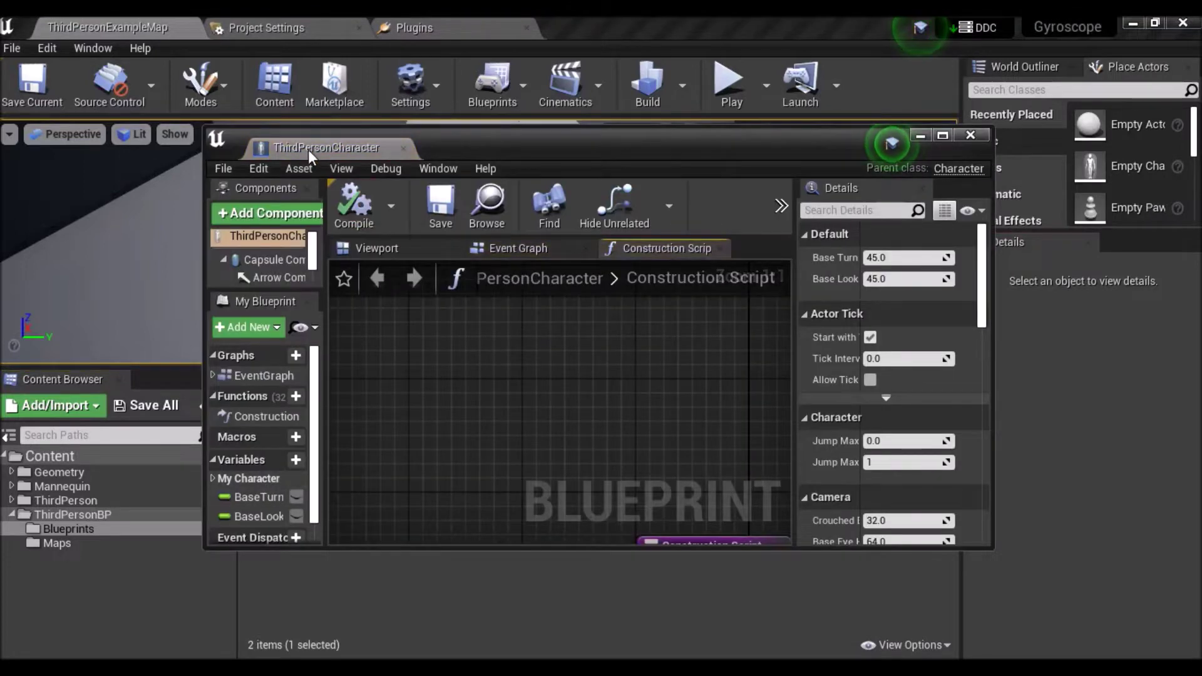
left_click_drag(308, 149, 245, 26)
Step: Show the character's Event Graph with the Gamepad input nodes and bring up the add-node list
left_click(375, 129)
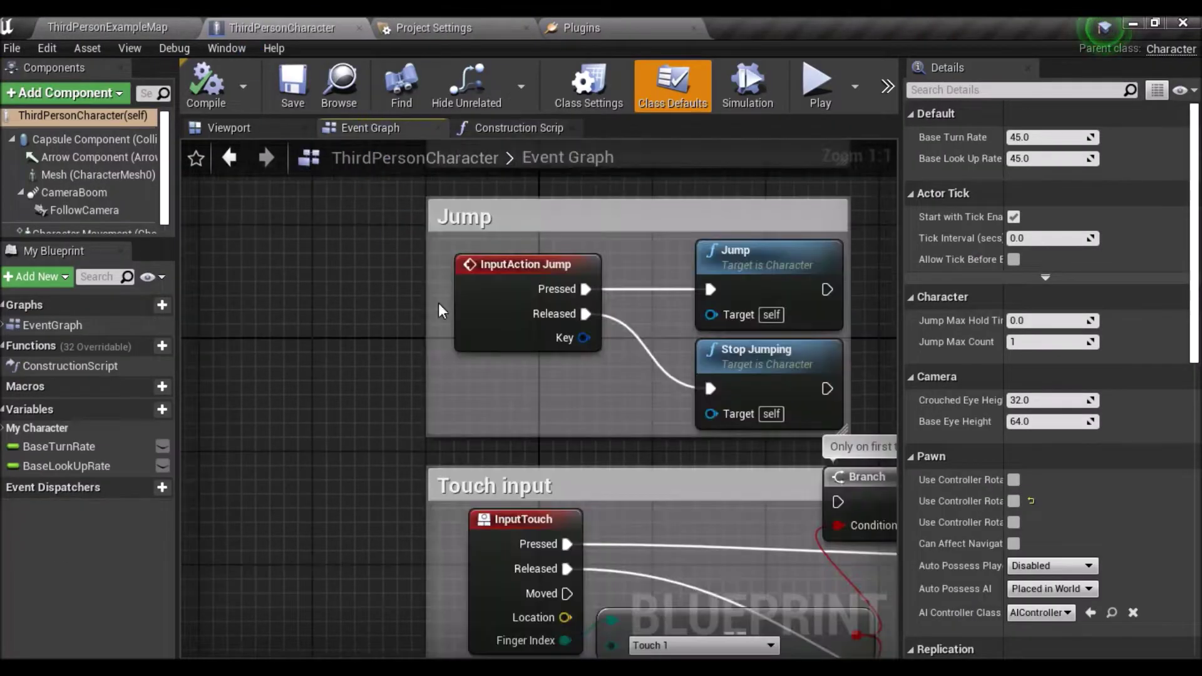
scroll(453, 384, "down", 3)
scroll(473, 411, "down", 2)
mouse_move(473, 219)
right_mouse_down()
mouse_move(472, 418)
mouse_move(472, 351)
right_mouse_up()
scroll(472, 418, "up", 2)
scroll(473, 418, "up", 1)
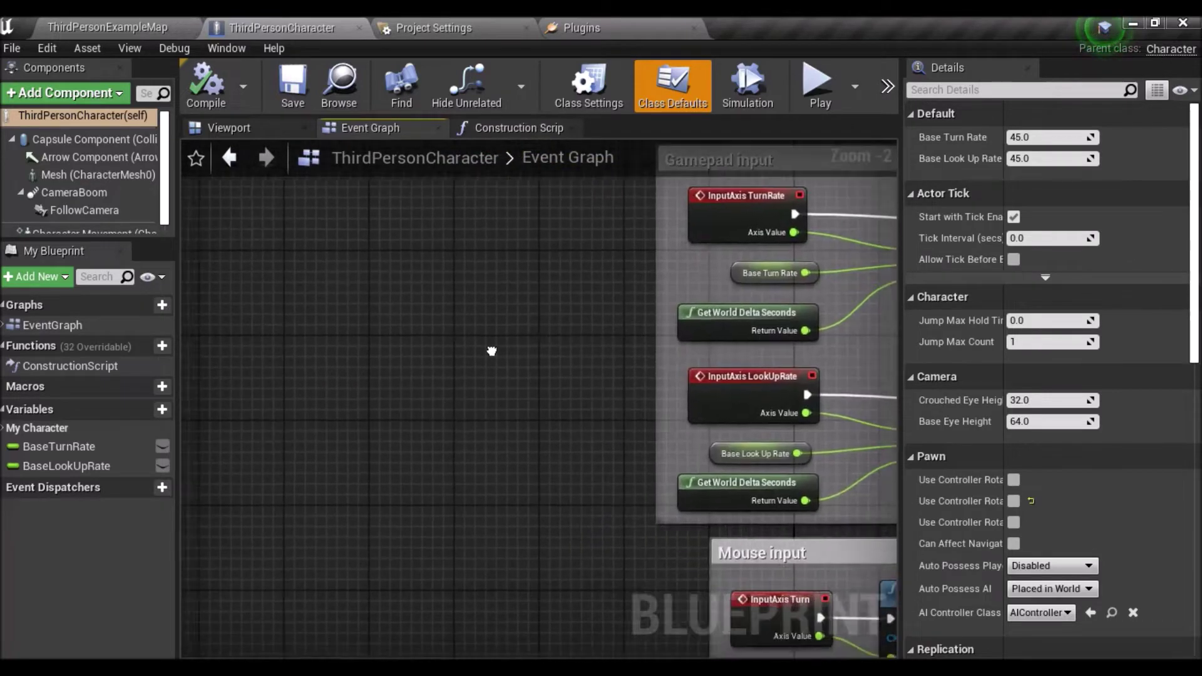
right_click(381, 366)
Step: Add a Get Player Controller node to the Event Graph and move it left
type("GET PLAYER")
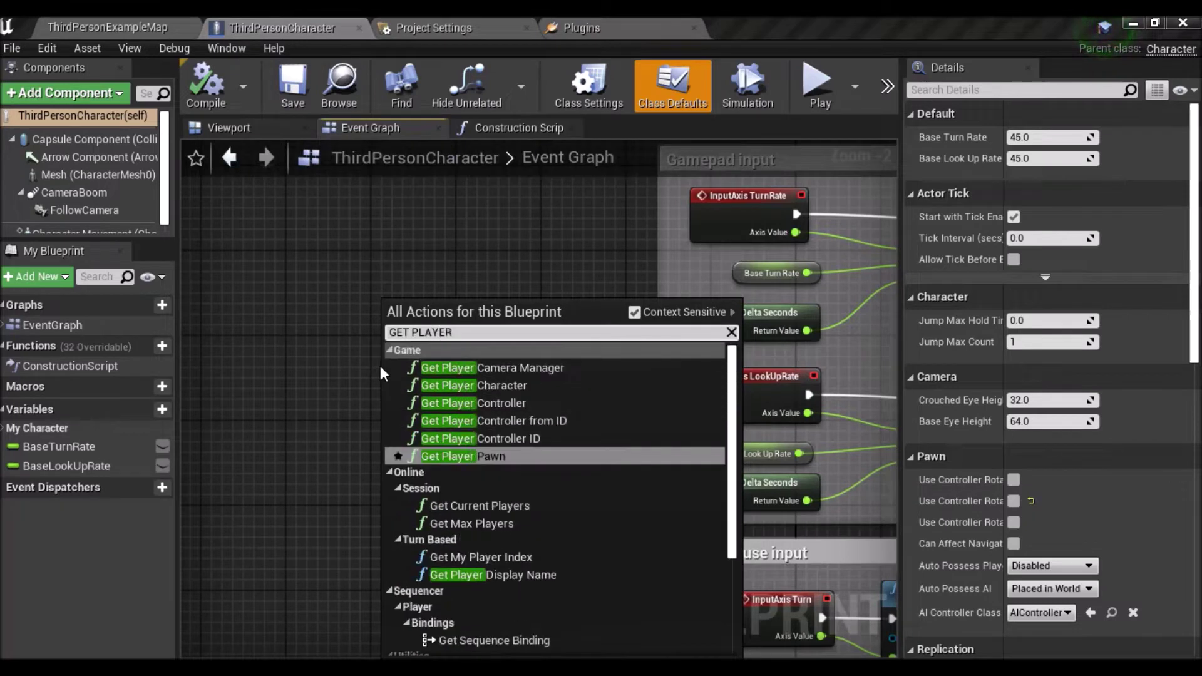
left_click(457, 403)
left_click_drag(465, 408, 372, 368)
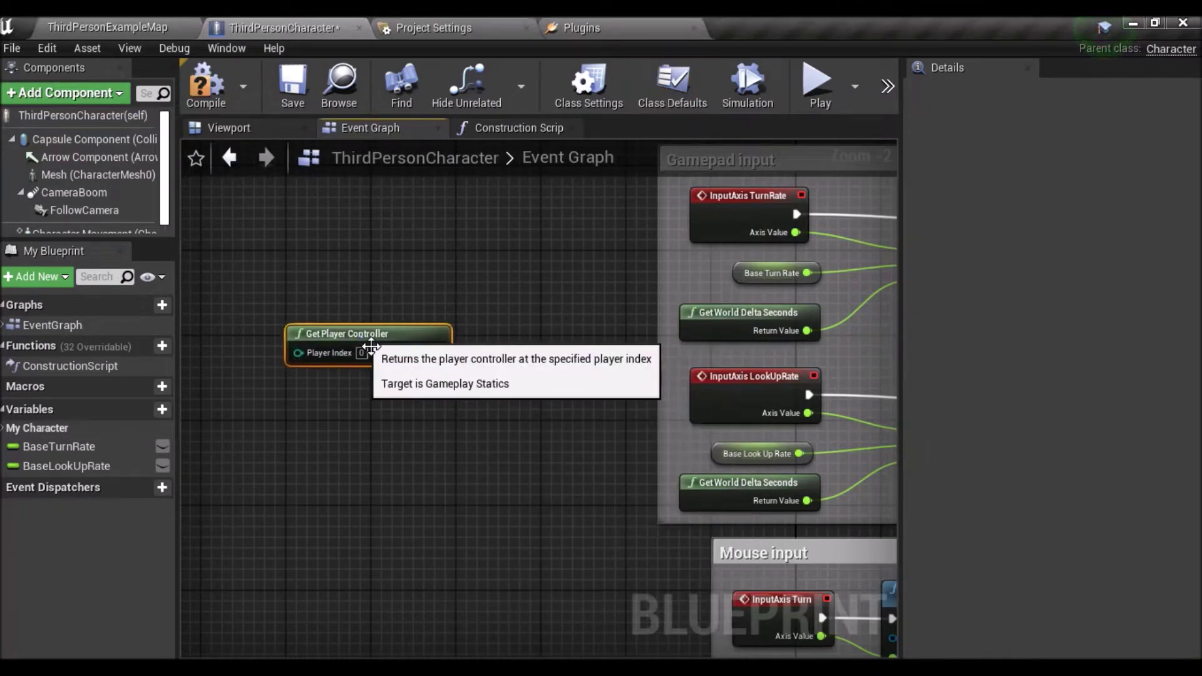
scroll(451, 363, "up", 2)
Step: Wire a Get Input Motion State node from the controller's Return Value and reach its Rotation Rate pin options
left_click_drag(439, 348, 506, 362)
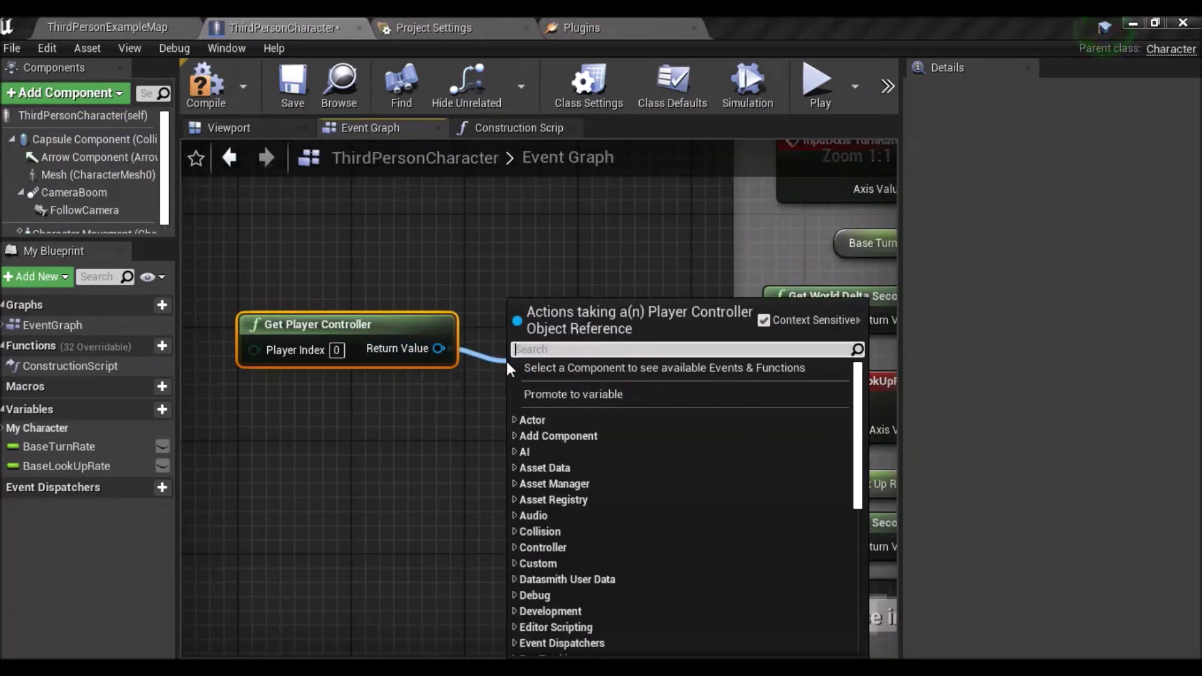
type("MOTION")
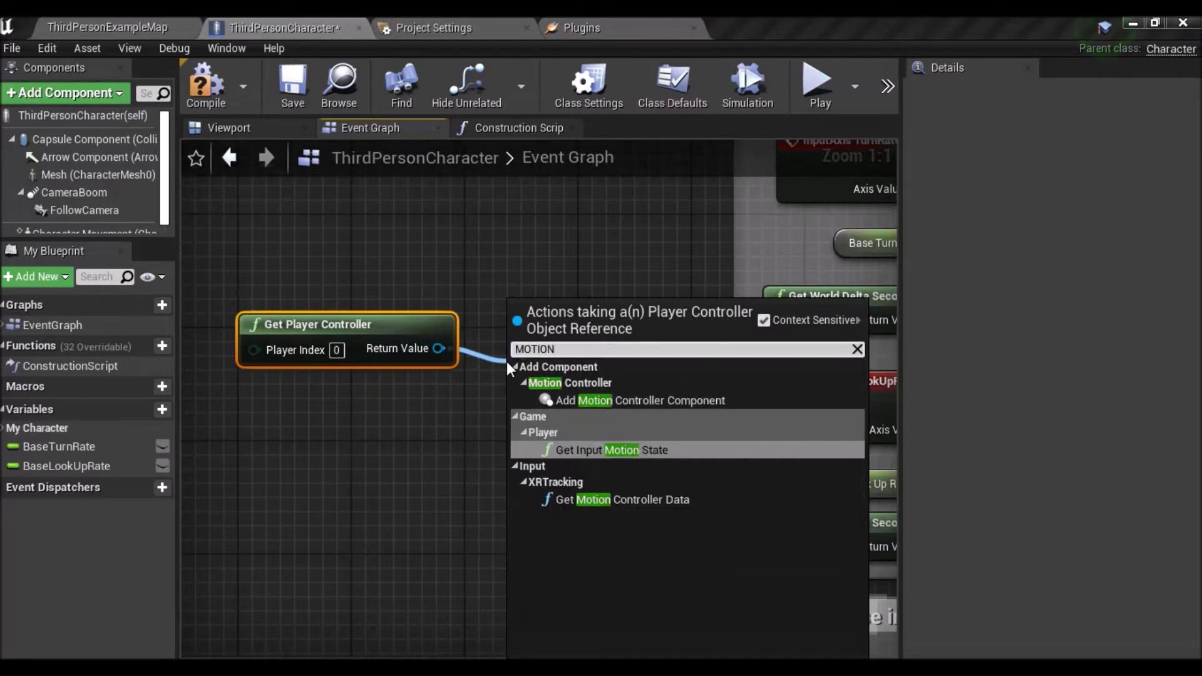
left_click(640, 450)
left_click_drag(257, 202, 541, 437)
scroll(544, 349, "down", 4)
scroll(551, 349, "down", 3)
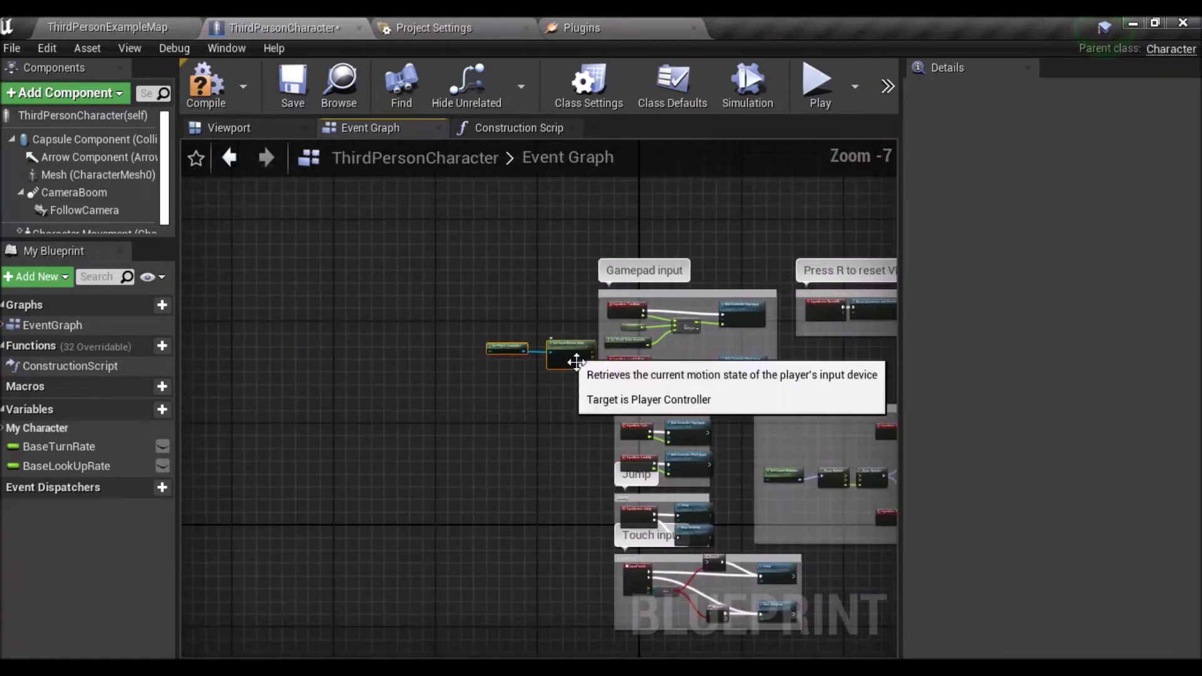
scroll(548, 346, "up", 2)
scroll(548, 345, "up", 4)
scroll(545, 341, "up", 1)
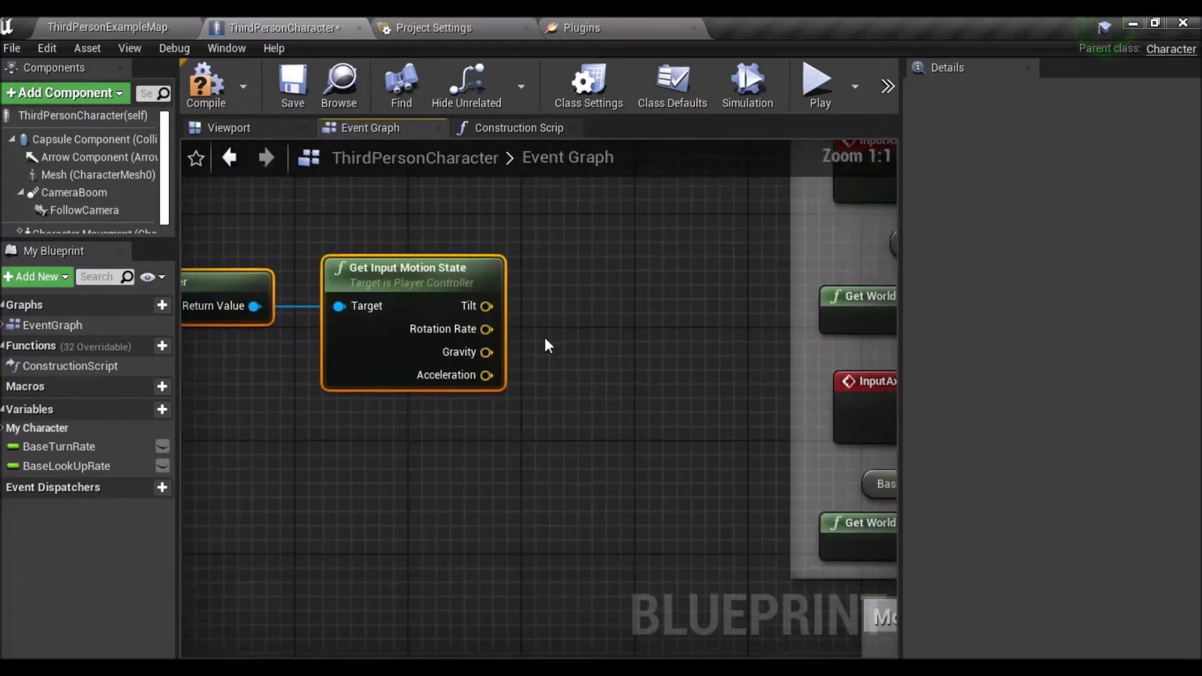
right_click(479, 330)
Step: Split Rotation Rate into X, Y, Z and connect X to the turn-rate multiply node
left_click(526, 373)
right_click_drag(525, 373, 449, 467)
scroll(463, 457, "down", 2)
right_click_drag(539, 444, 431, 424)
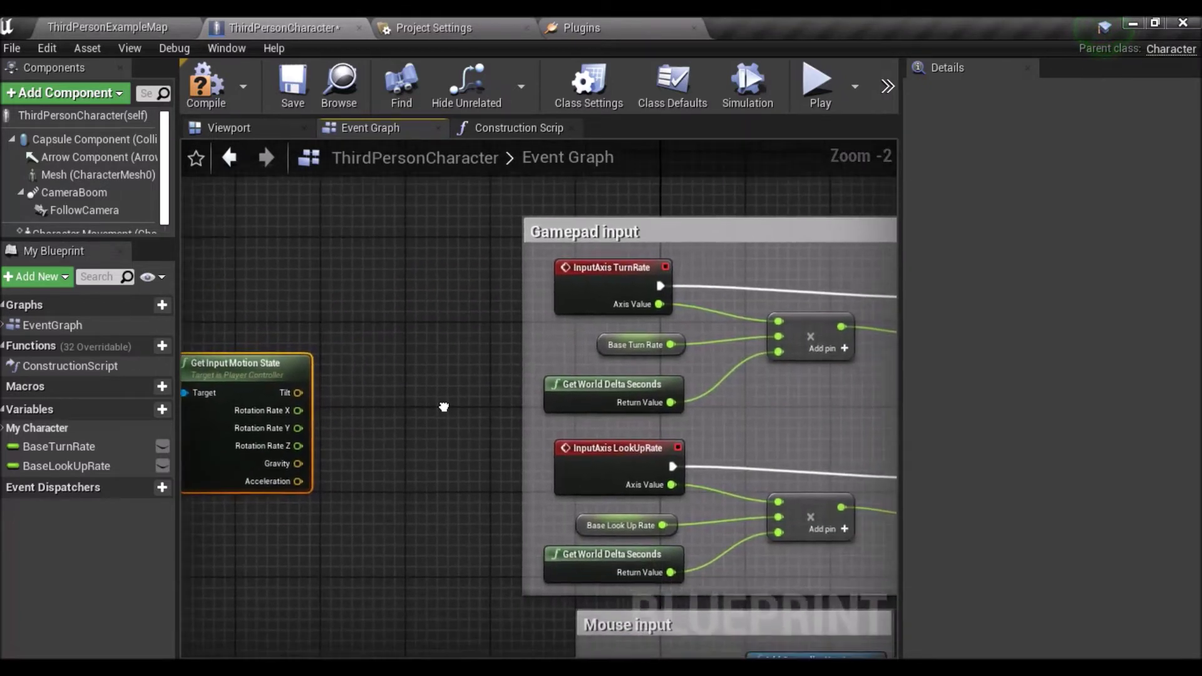
left_click_drag(285, 420, 769, 332)
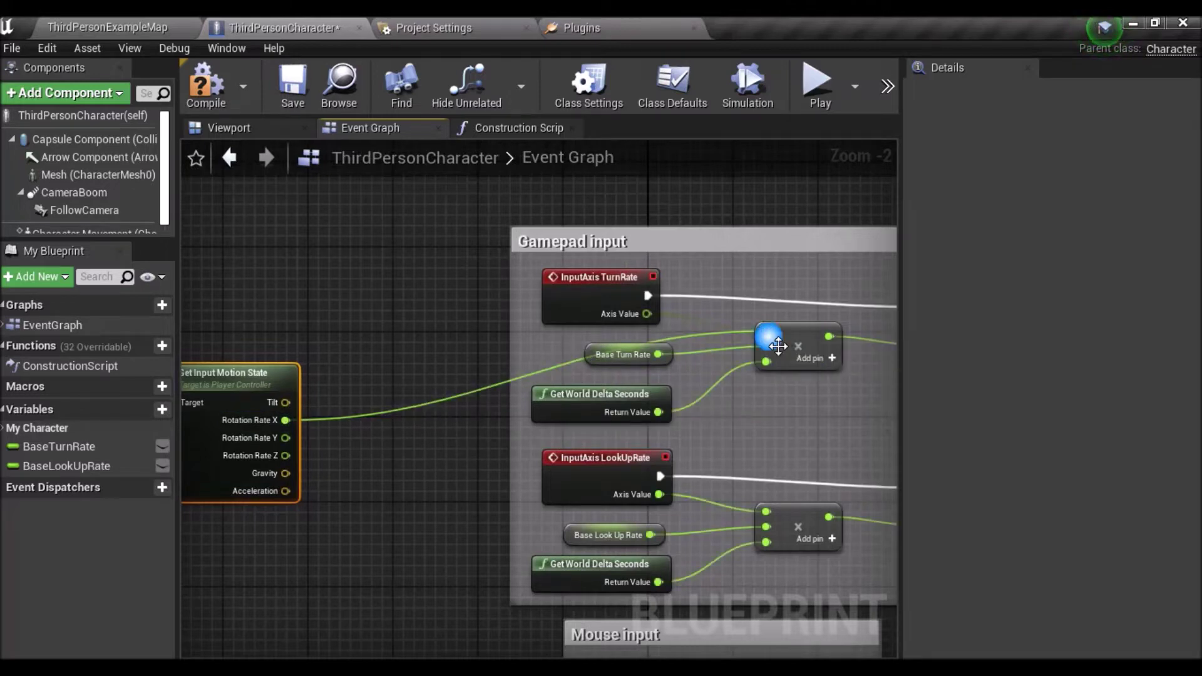
right_click_drag(356, 478, 634, 448)
Step: Connect Rotation Rate Y to the look-up multiply node and tidy the yaw and pitch input nodes
left_click_drag(630, 483, 429, 344)
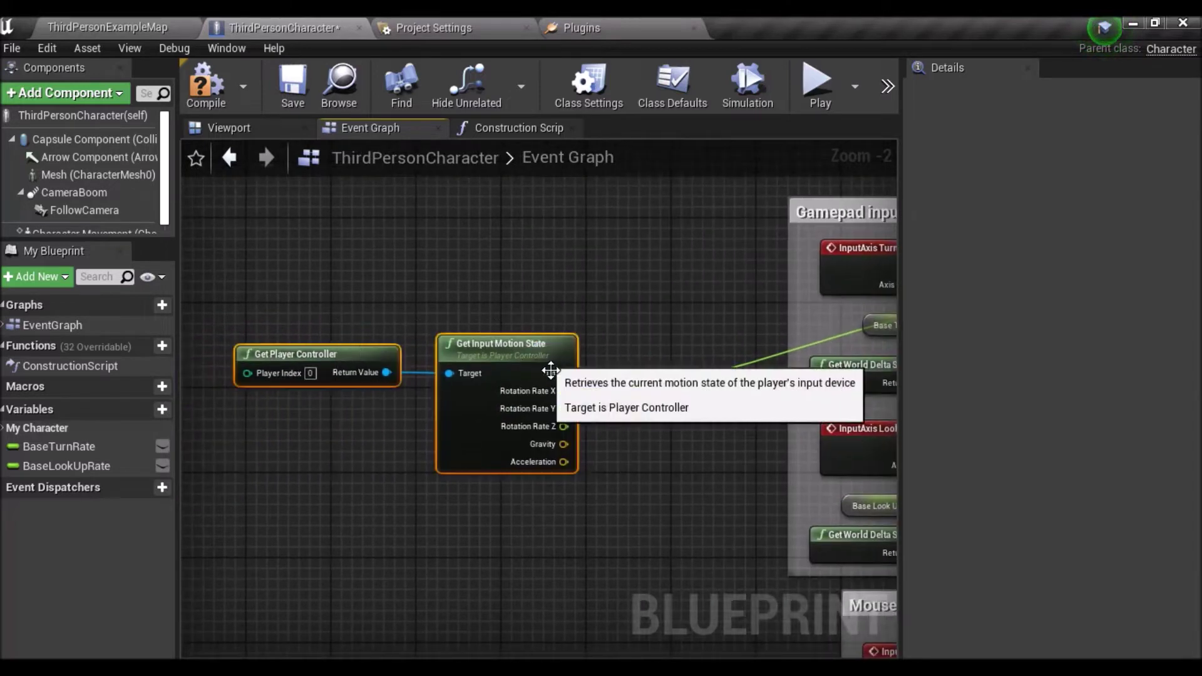
left_click_drag(544, 362, 672, 319)
right_click_drag(758, 331, 366, 347)
mouse_move(298, 382)
left_mouse_down()
mouse_move(610, 535)
mouse_move(655, 500)
left_mouse_up()
right_click_drag(668, 449, 521, 394)
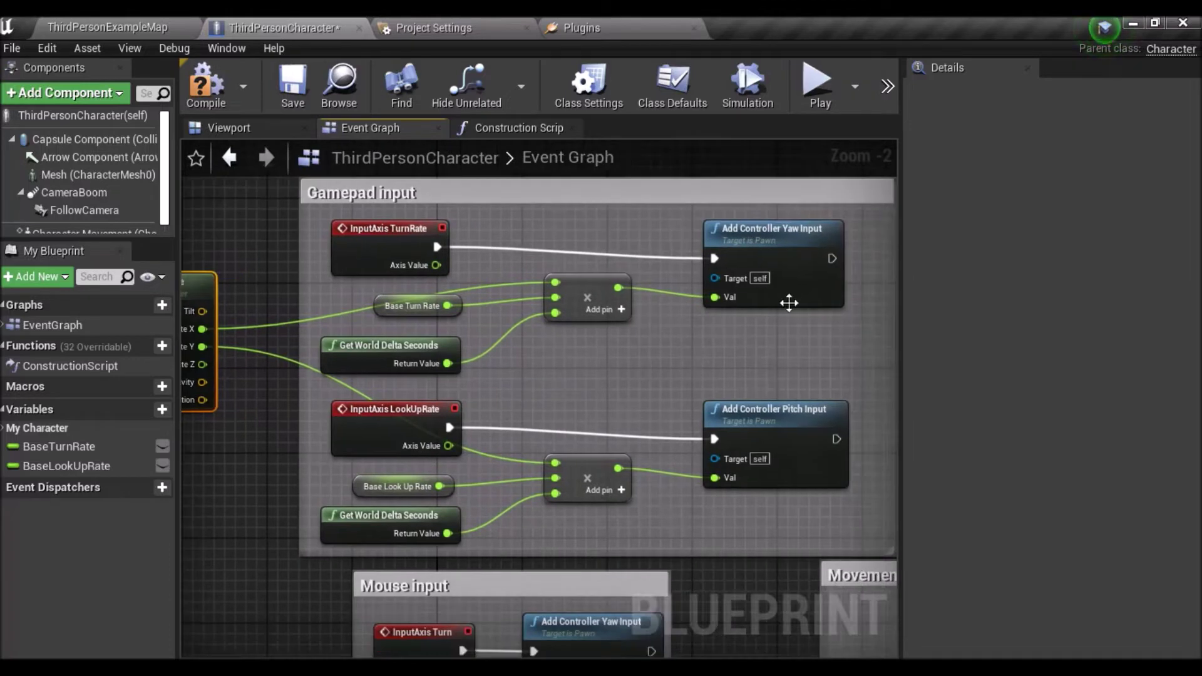
left_click_drag(776, 299, 787, 289)
left_click_drag(801, 438, 801, 428)
Step: Compile and save the ThirdPersonCharacter Blueprint
left_click(186, 107)
left_click(298, 89)
right_click_drag(469, 344, 482, 383)
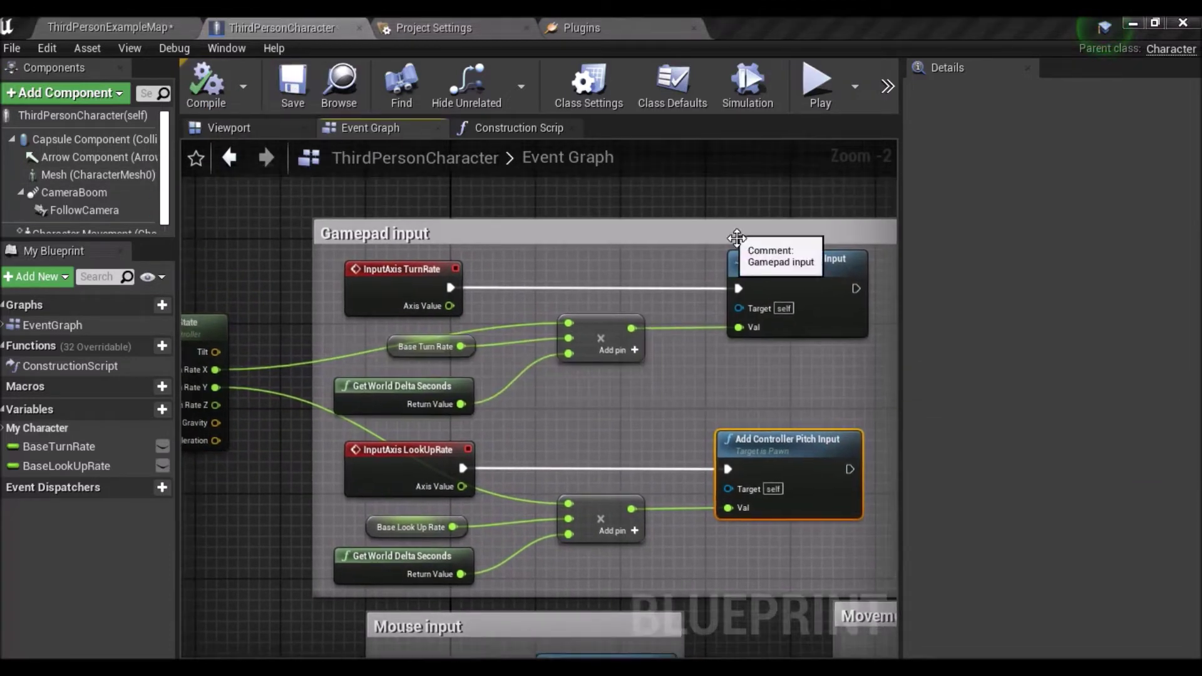
left_click(54, 45)
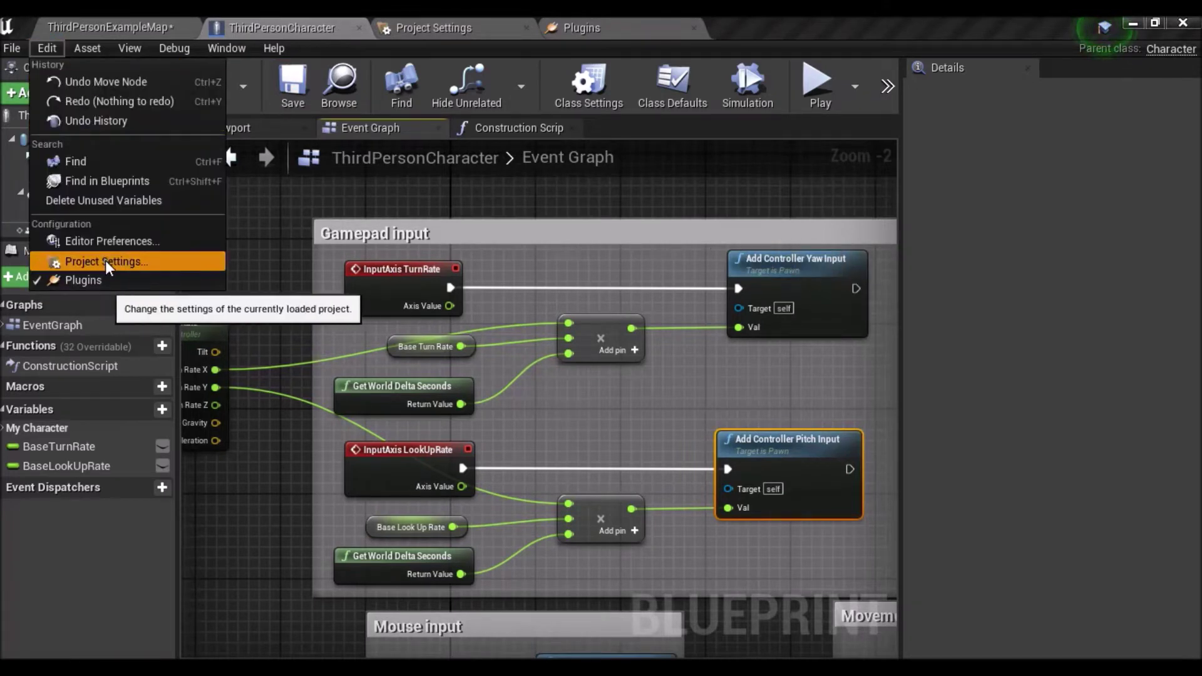
Step: Configure the project for Android from Project Settings > Android
left_click(104, 261)
left_click_drag(240, 165, 236, 366)
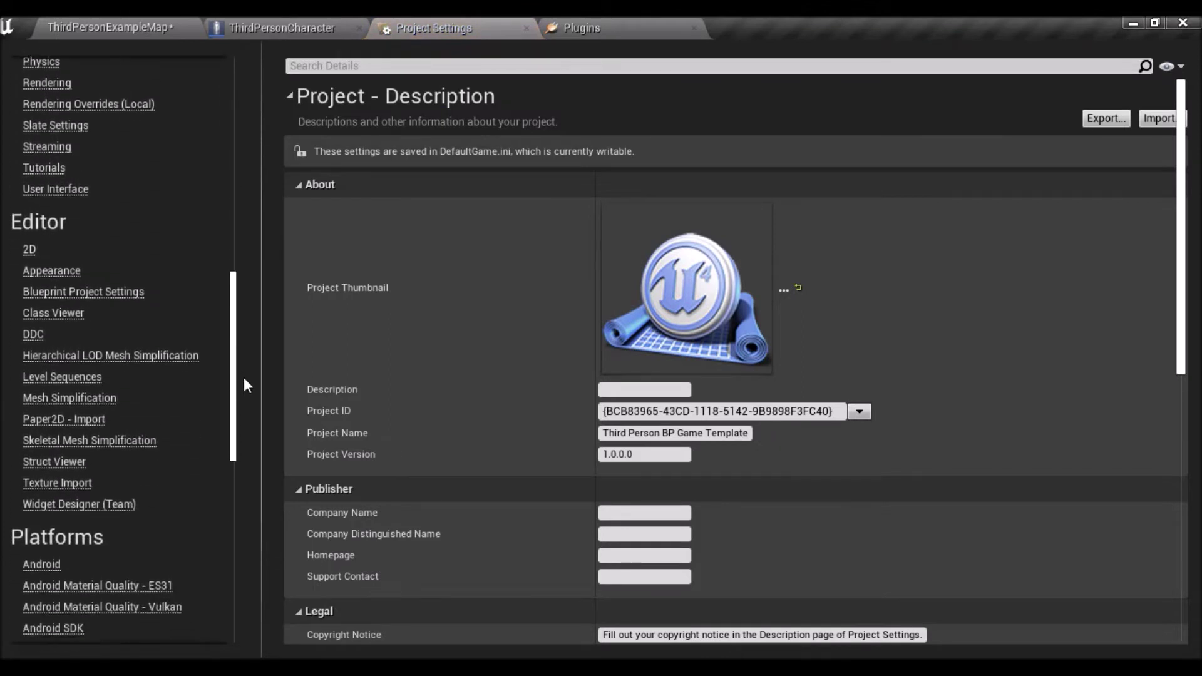
scroll(160, 452, "down", 5)
left_click(38, 491)
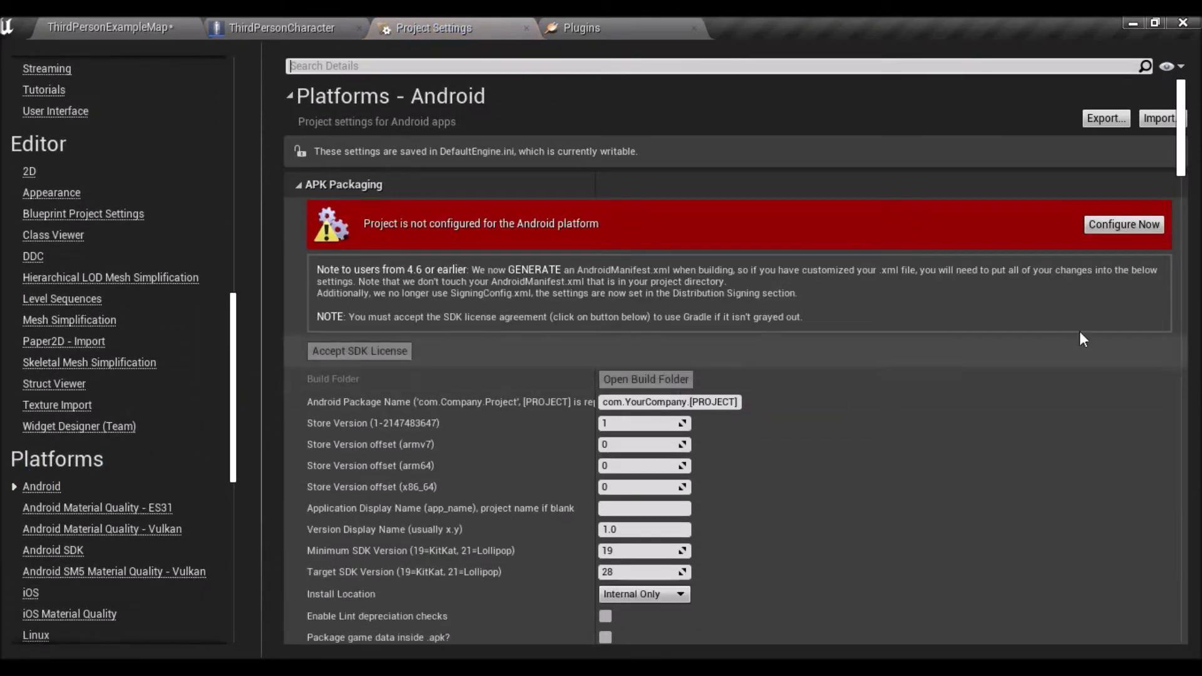
left_click(1087, 258)
Step: Enable IMU sampling for gyroscope input in the Android settings
scroll(843, 393, "down", 2)
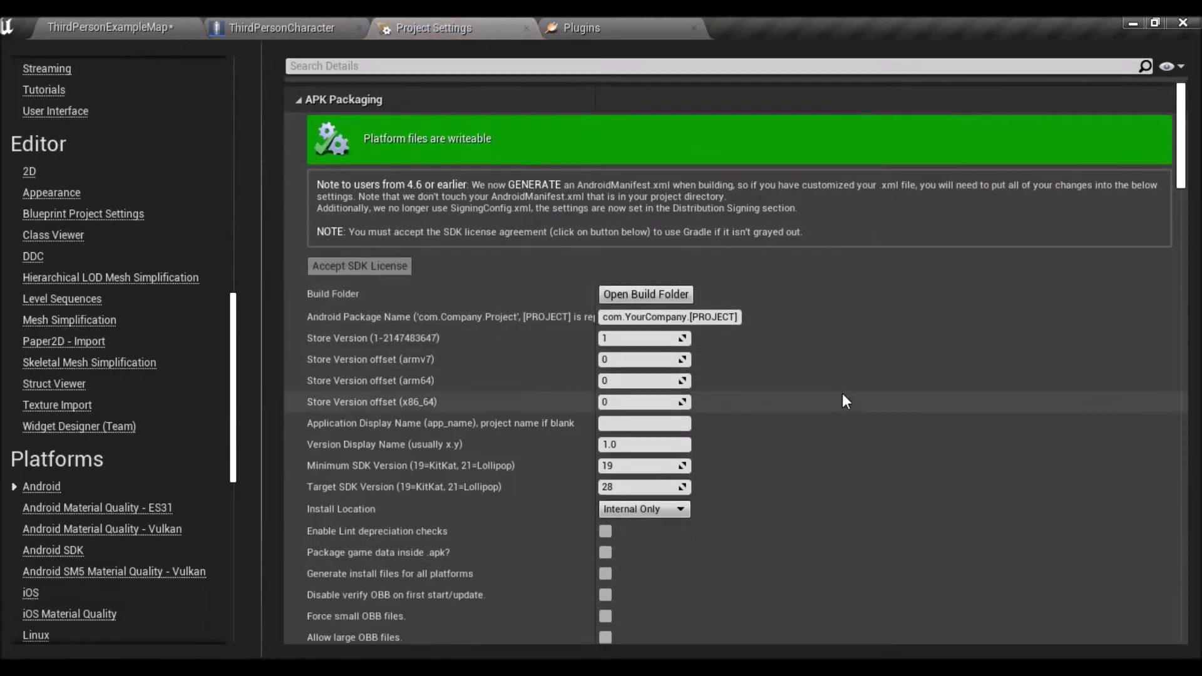
scroll(844, 393, "down", 2)
scroll(850, 392, "down", 2)
scroll(850, 391, "down", 3)
scroll(847, 400, "down", 3)
scroll(834, 407, "down", 6)
scroll(783, 407, "down", 3)
scroll(739, 407, "down", 2)
scroll(748, 408, "down", 4)
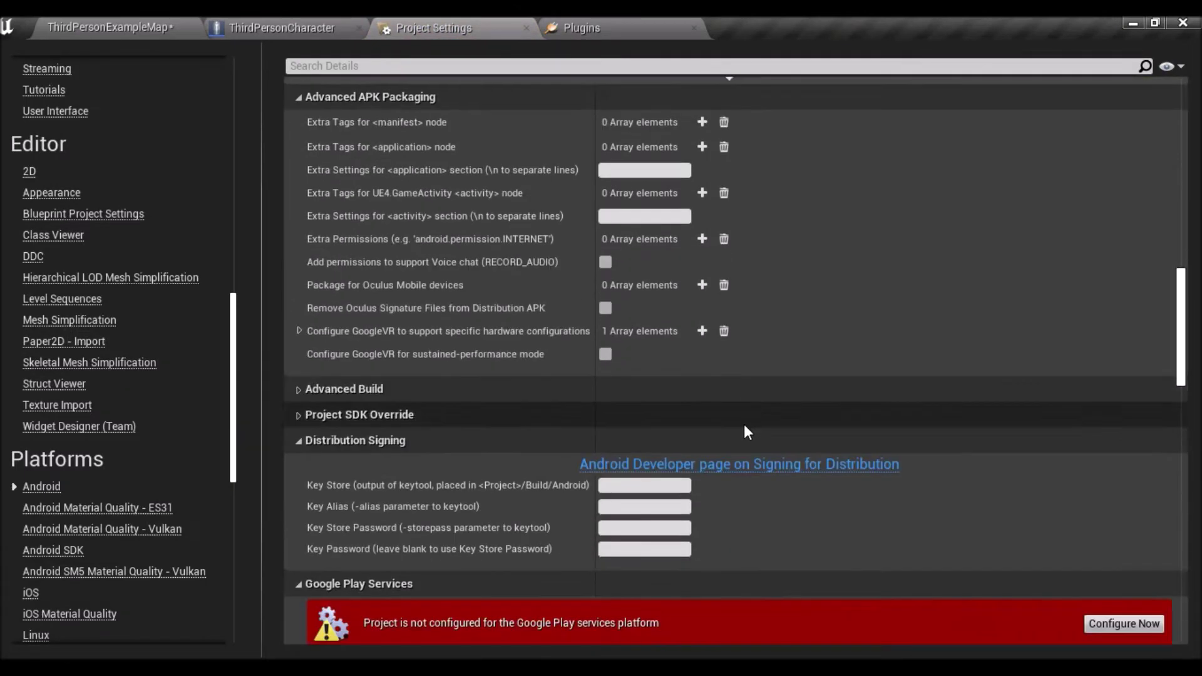
scroll(743, 423, "down", 1)
scroll(720, 432, "down", 2)
scroll(695, 431, "down", 2)
scroll(695, 422, "down", 4)
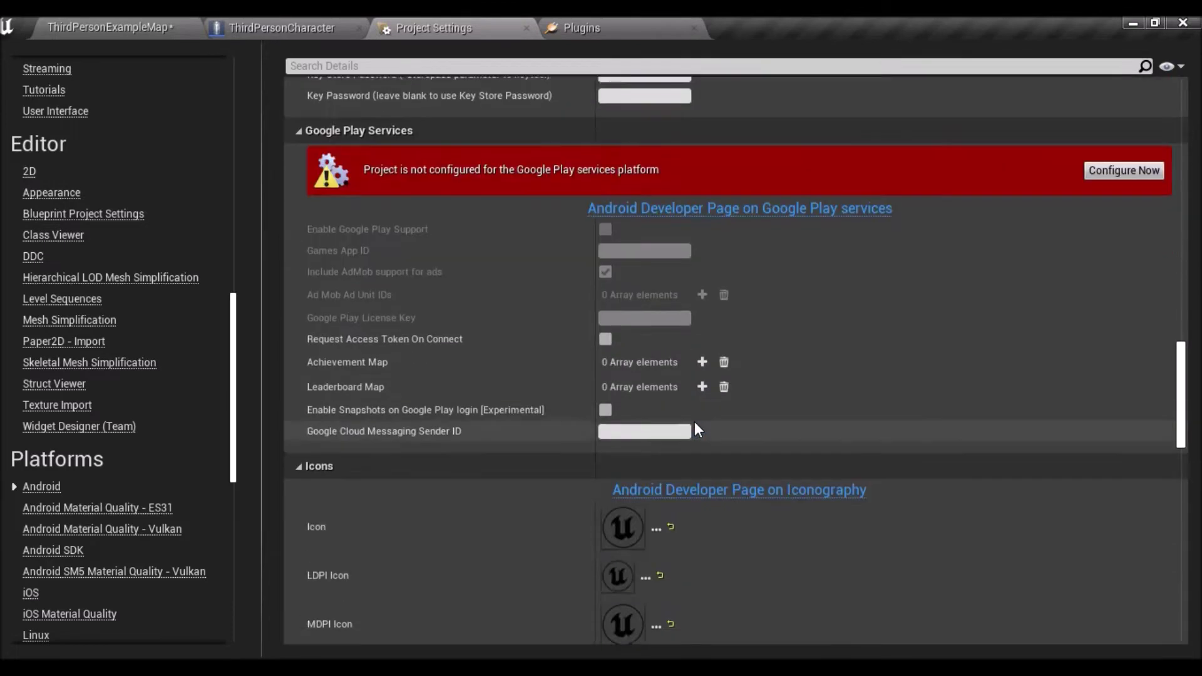
scroll(696, 422, "down", 2)
scroll(699, 423, "down", 4)
scroll(697, 422, "down", 3)
scroll(698, 422, "down", 2)
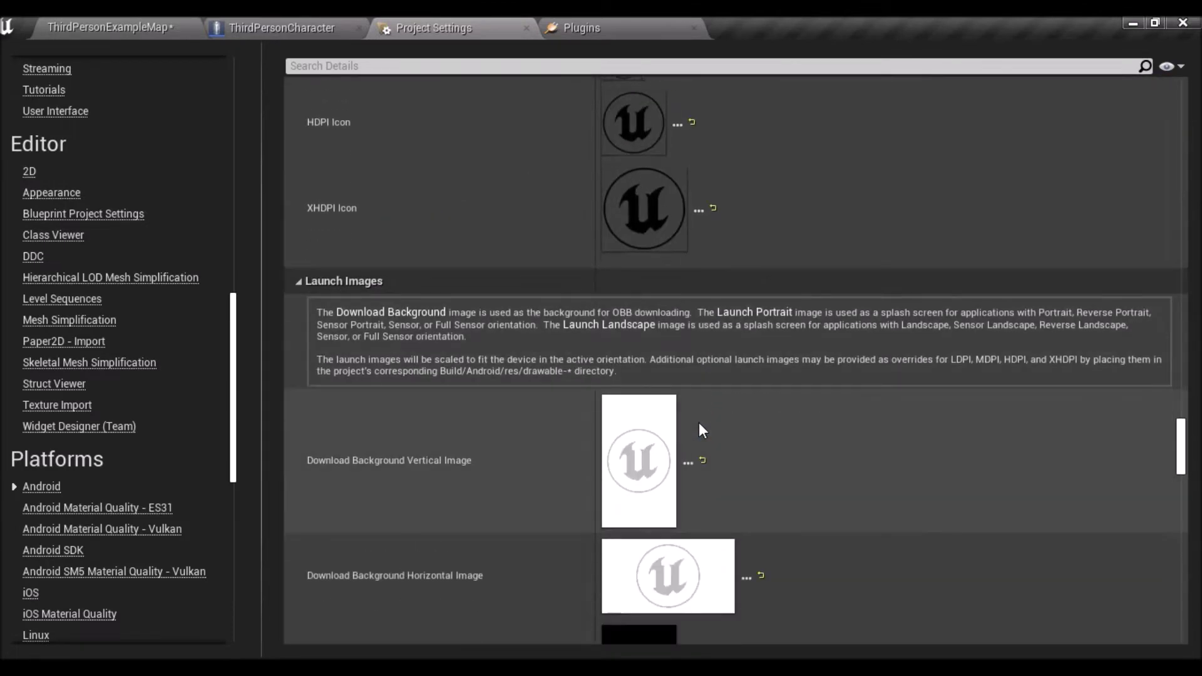
scroll(699, 423, "down", 4)
scroll(700, 423, "down", 3)
scroll(700, 424, "down", 1)
scroll(699, 425, "down", 1)
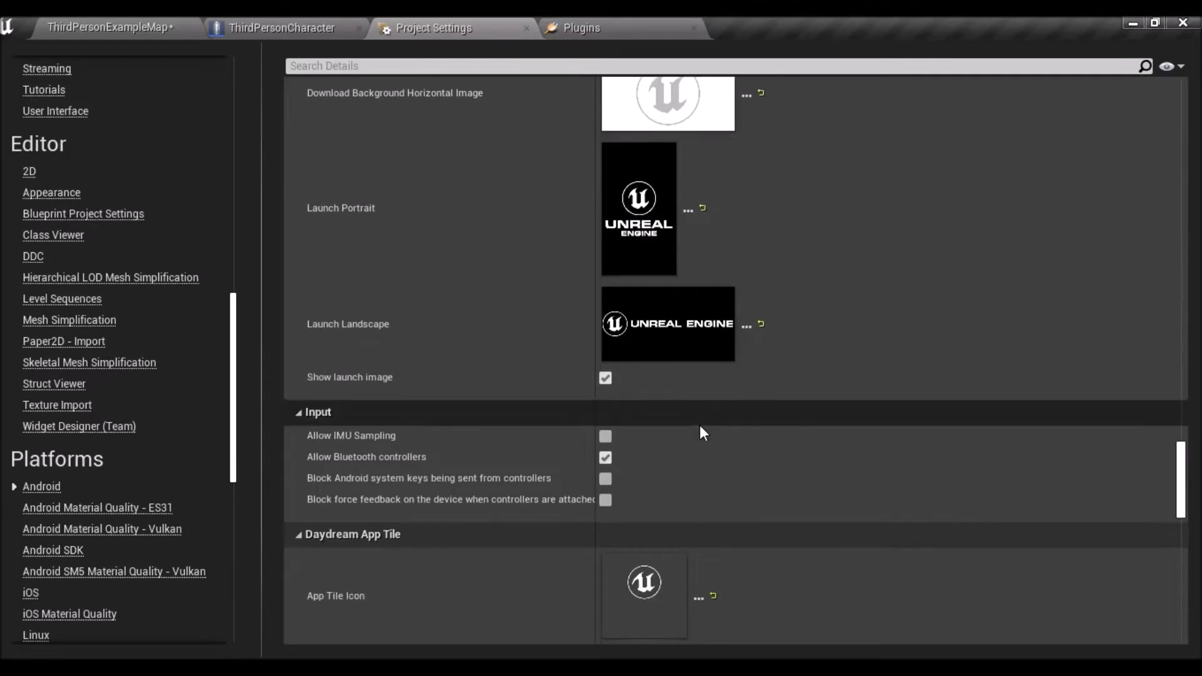
scroll(626, 411, "down", 1)
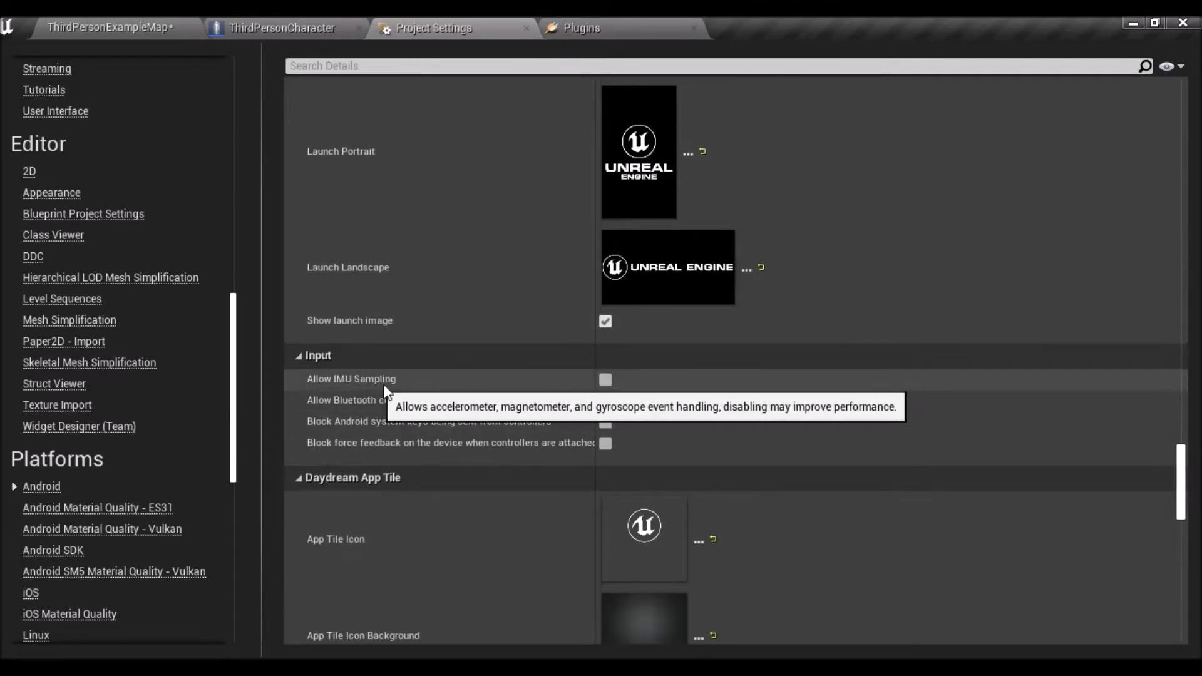
left_click(605, 380)
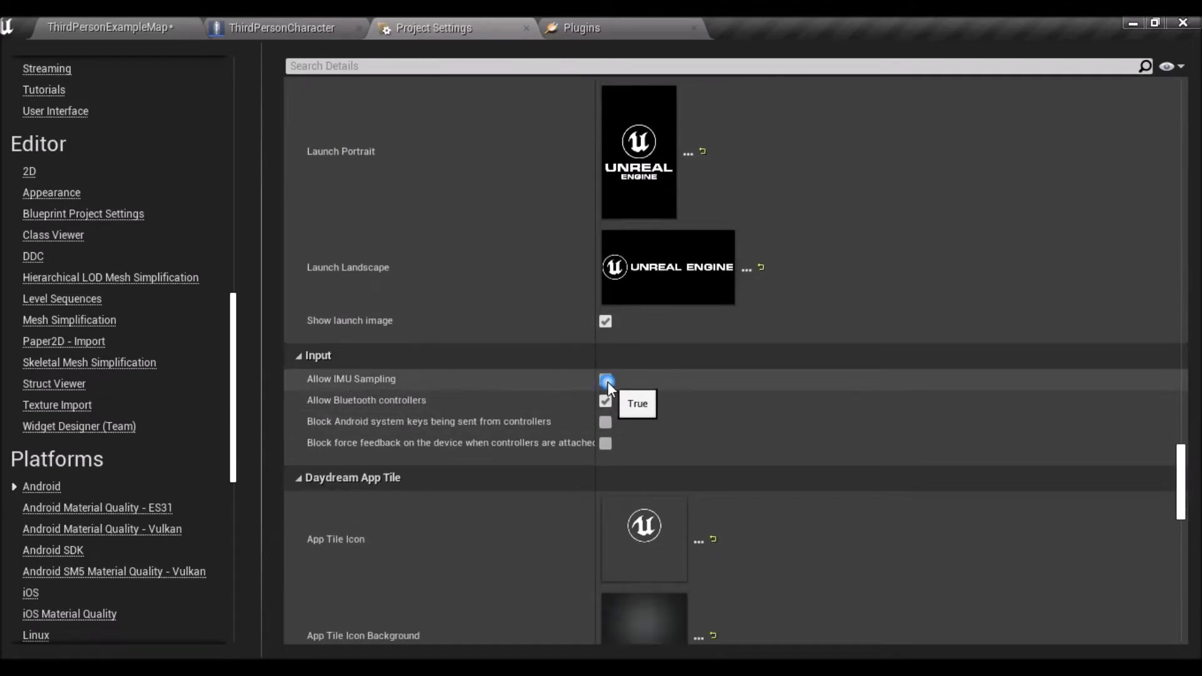
Step: Configure the project for Google Play services
scroll(772, 447, "up", 2)
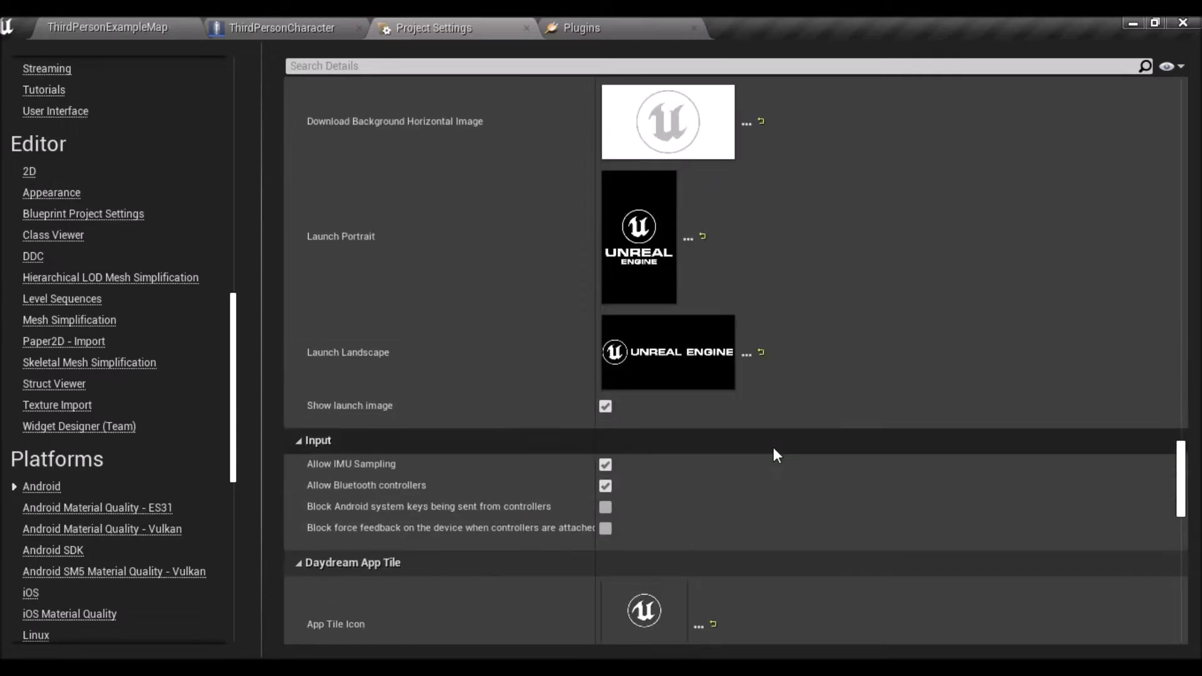
scroll(829, 475, "up", 3)
scroll(903, 485, "up", 3)
scroll(902, 482, "up", 4)
scroll(899, 484, "up", 3)
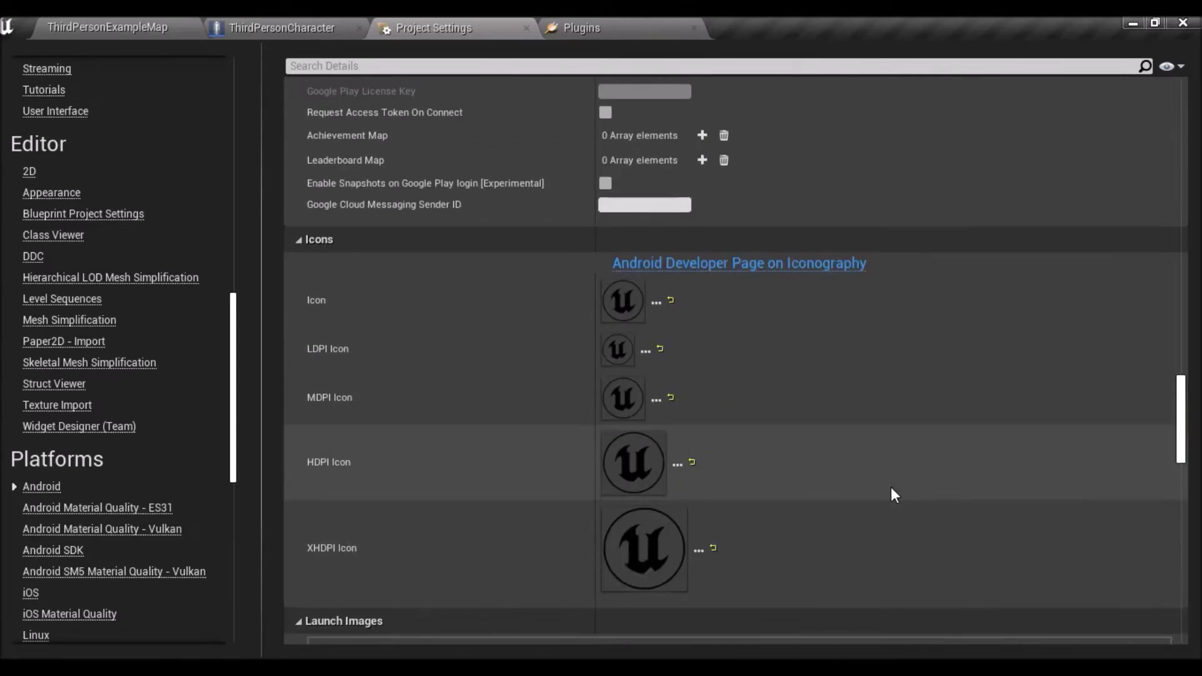
scroll(892, 488, "up", 3)
scroll(890, 489, "up", 3)
scroll(894, 496, "up", 2)
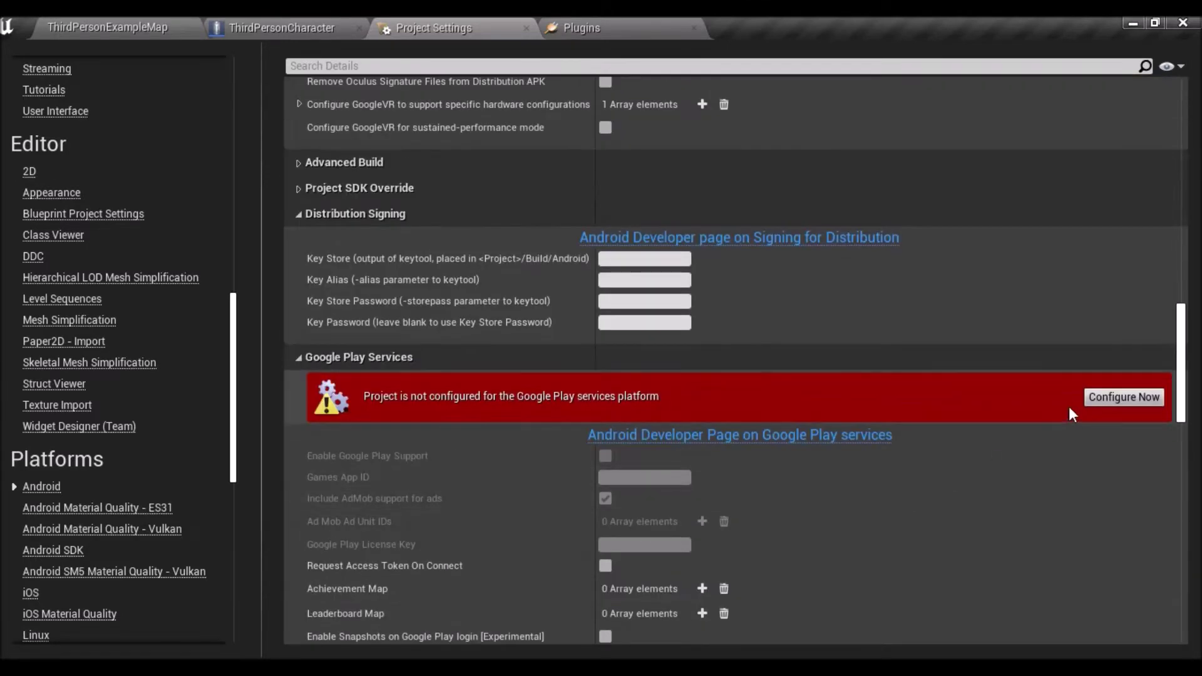
left_click(1121, 395)
Step: Enable Support arm64, Use display cutout region and Package game data inside .apk, then return to the level
scroll(886, 425, "up", 3)
scroll(886, 424, "up", 4)
scroll(887, 423, "up", 2)
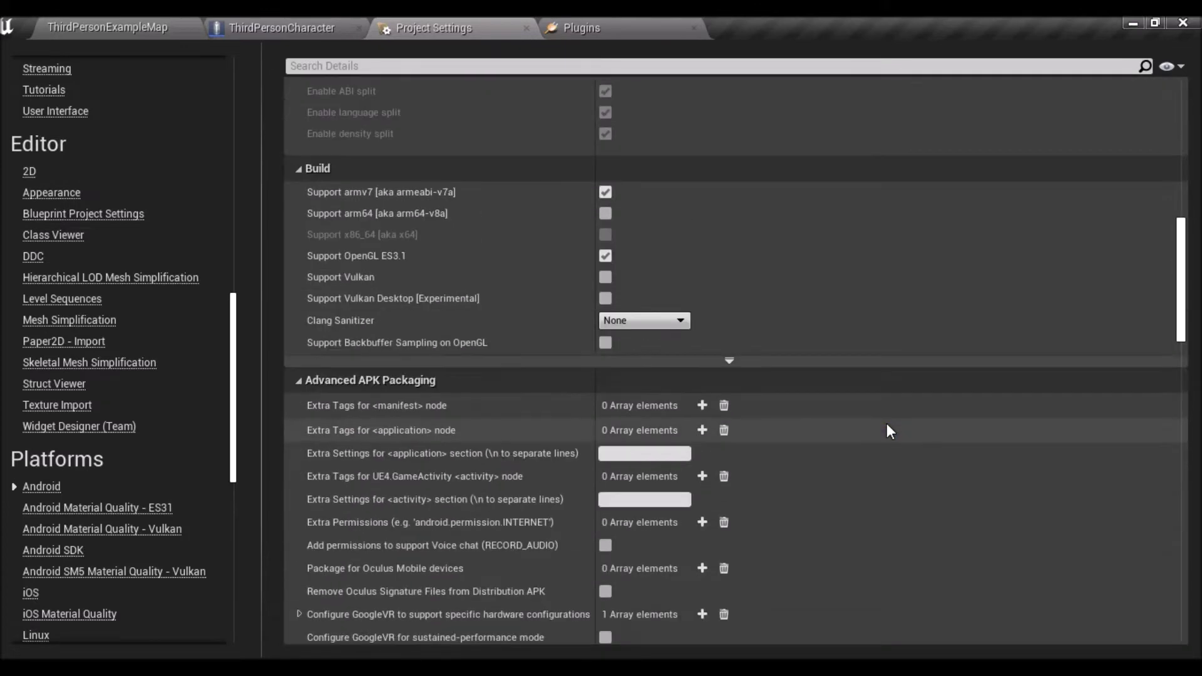
scroll(886, 426, "up", 2)
left_click(605, 326)
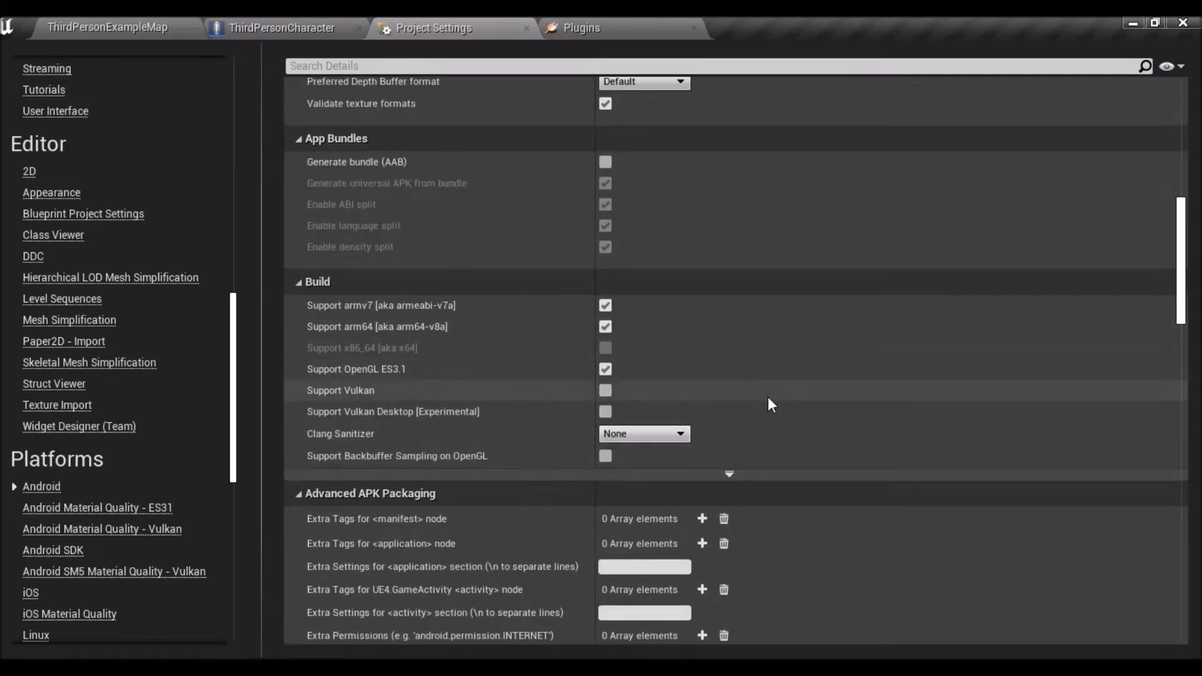
scroll(777, 400, "up", 1)
scroll(792, 416, "up", 2)
scroll(797, 419, "up", 1)
scroll(796, 419, "up", 3)
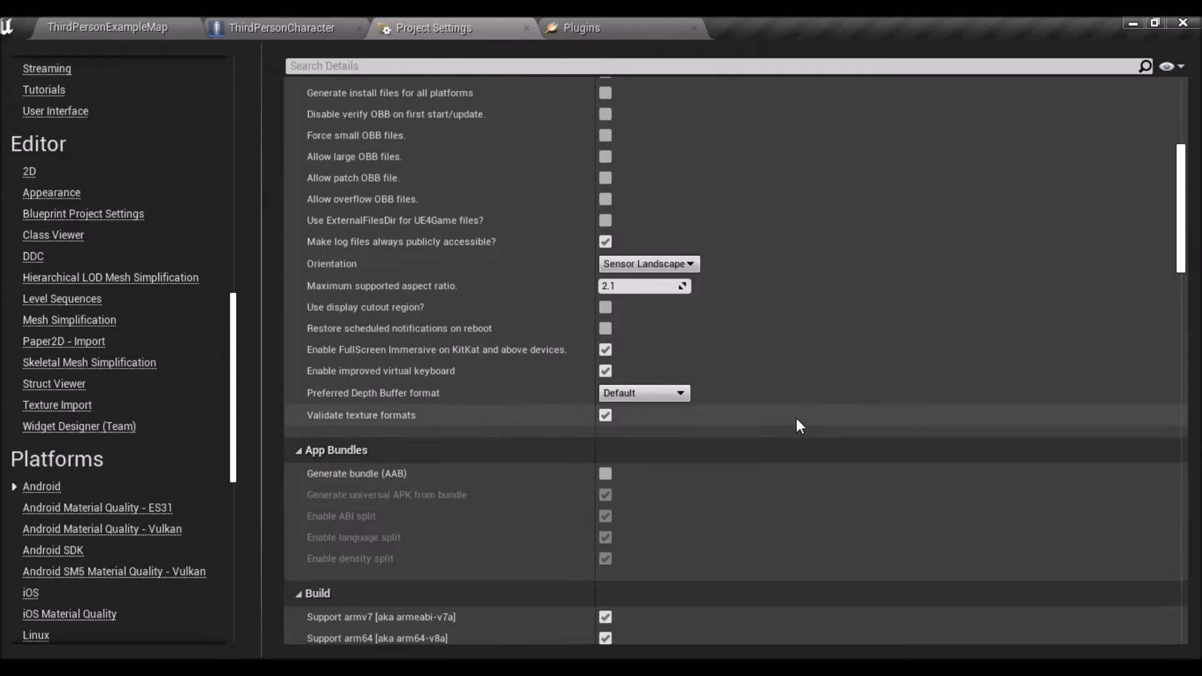
scroll(796, 419, "up", 2)
left_click(605, 392)
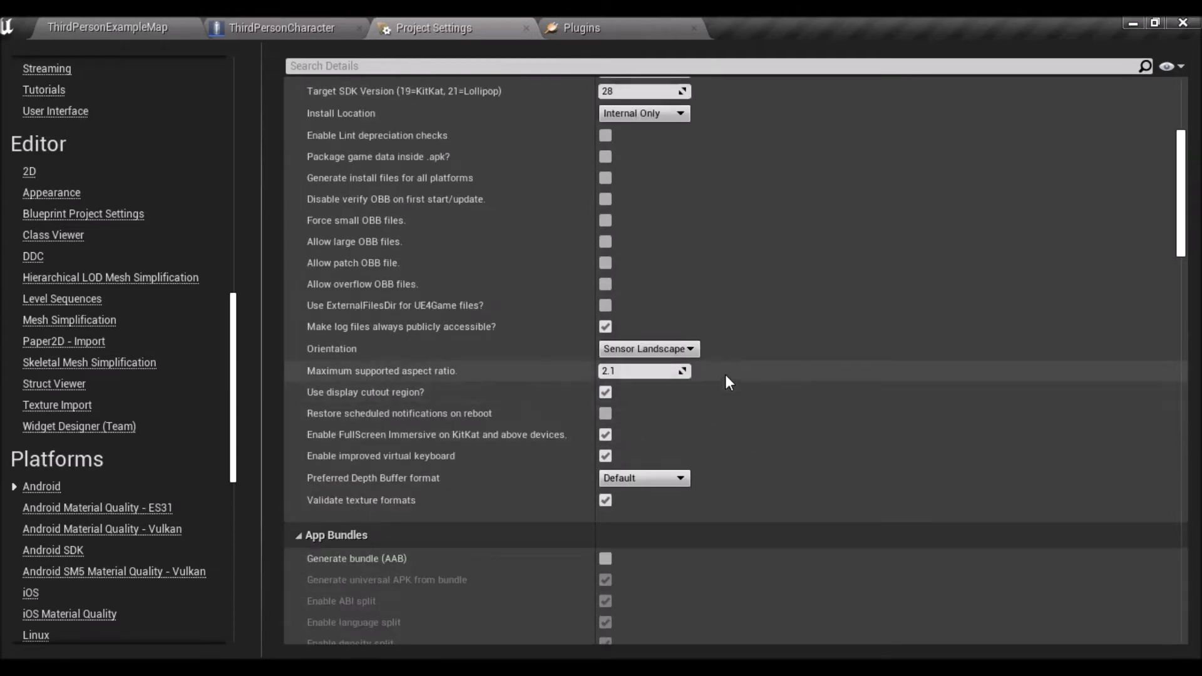
scroll(724, 378, "up", 2)
scroll(726, 376, "up", 2)
left_click(605, 326)
scroll(708, 355, "up", 3)
scroll(720, 360, "up", 2)
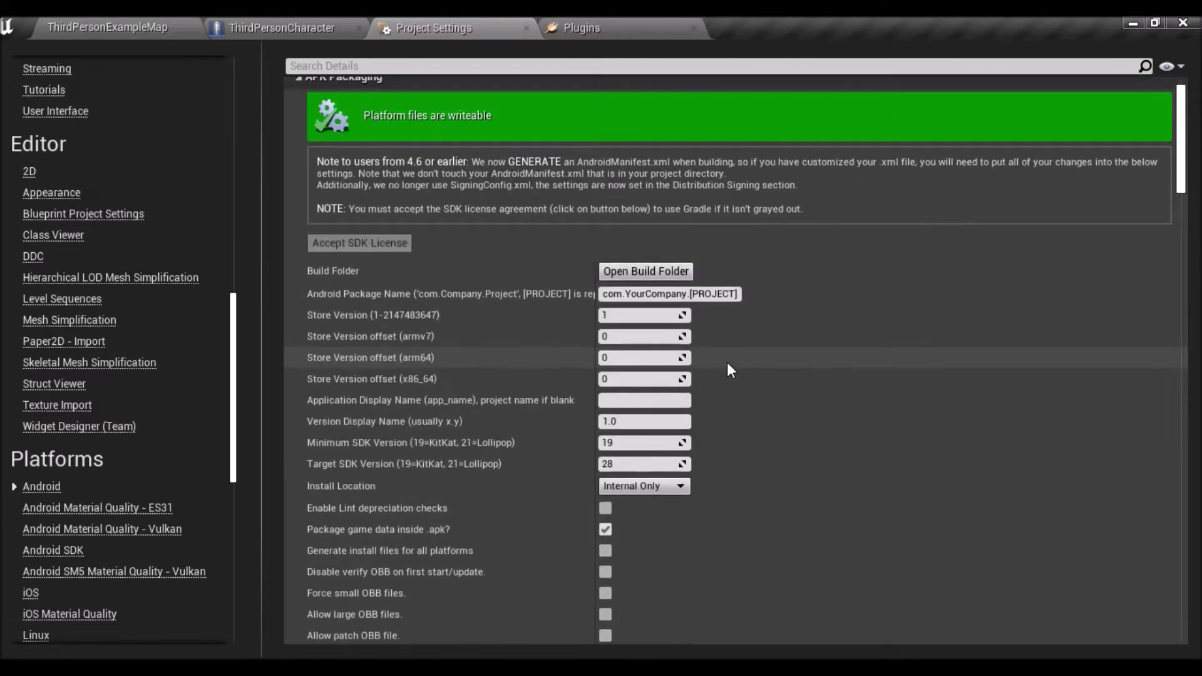
left_click(157, 25)
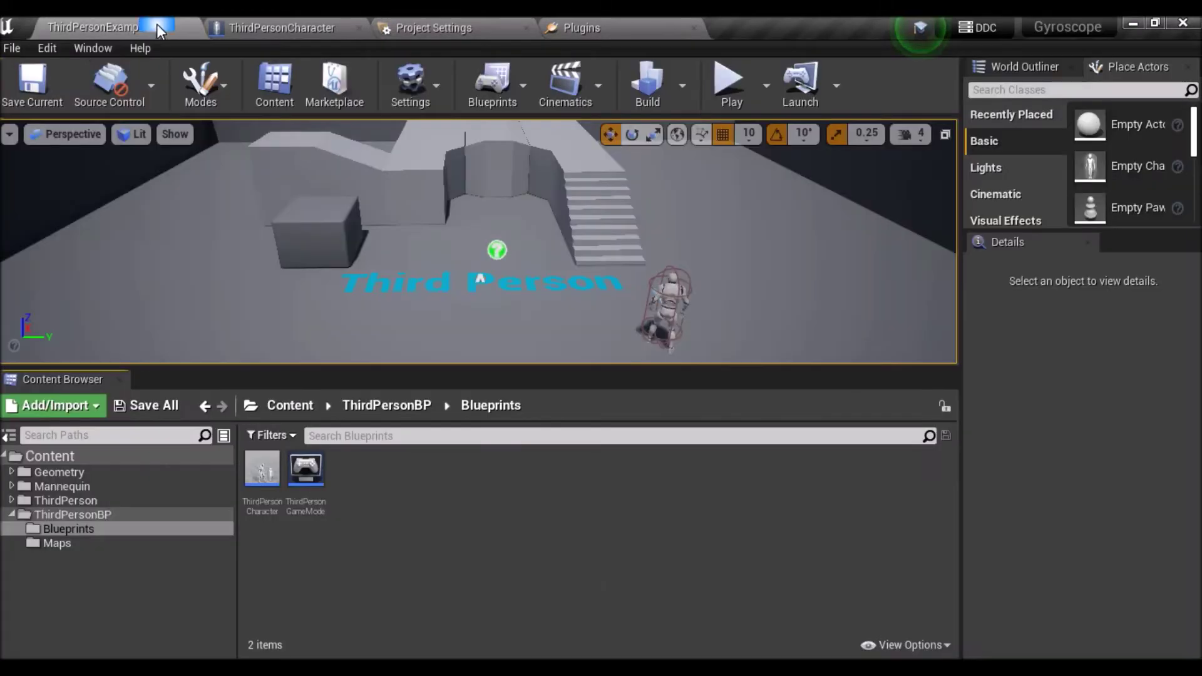
Step: Package the project as Android (Multi:ASTC,DXT,ETC2) and view the output log ending in BUILD FAILED
left_click(12, 48)
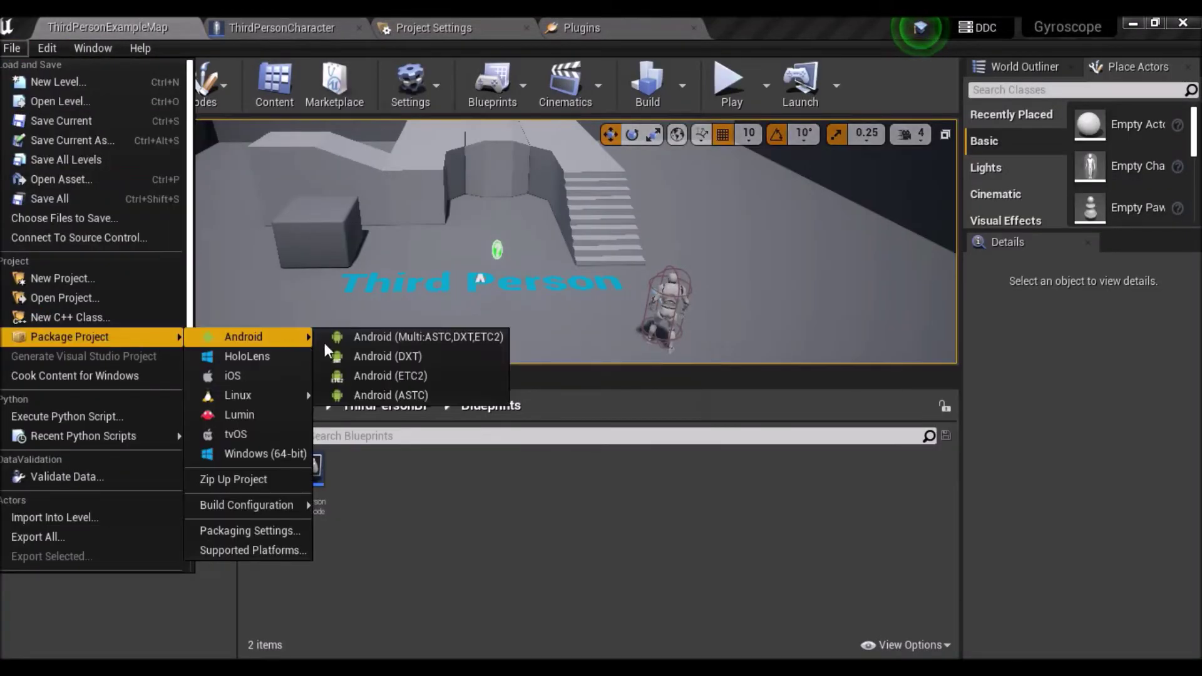
left_click(376, 342)
left_click(563, 415)
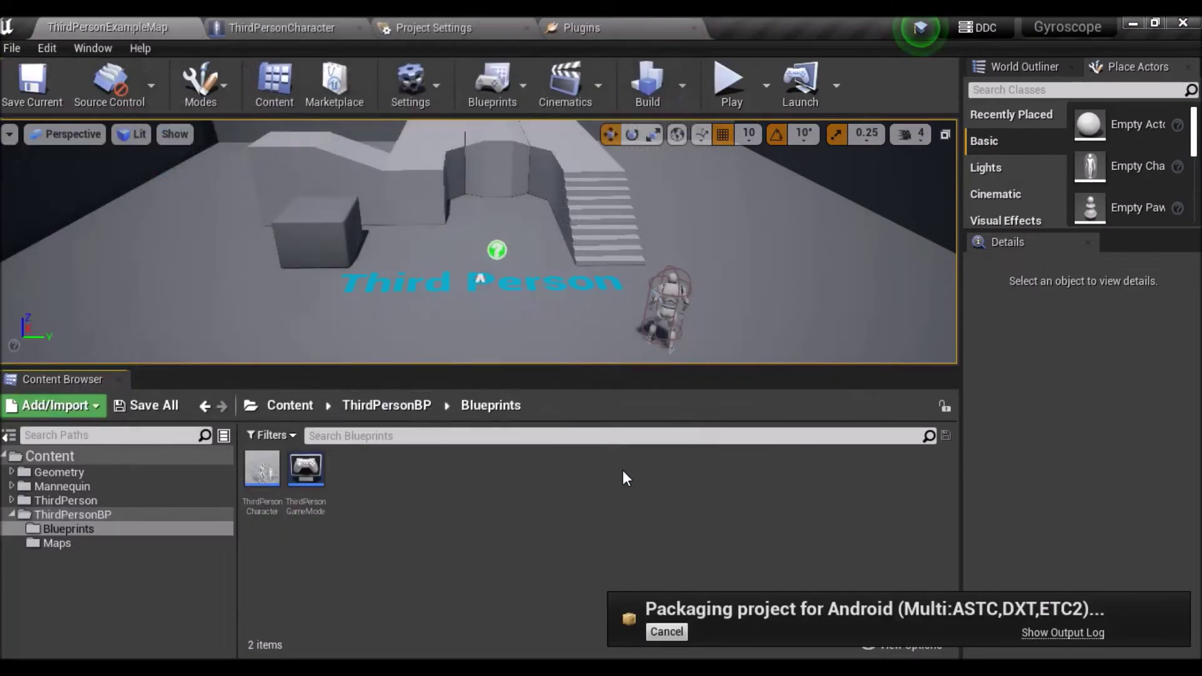
left_click(1042, 639)
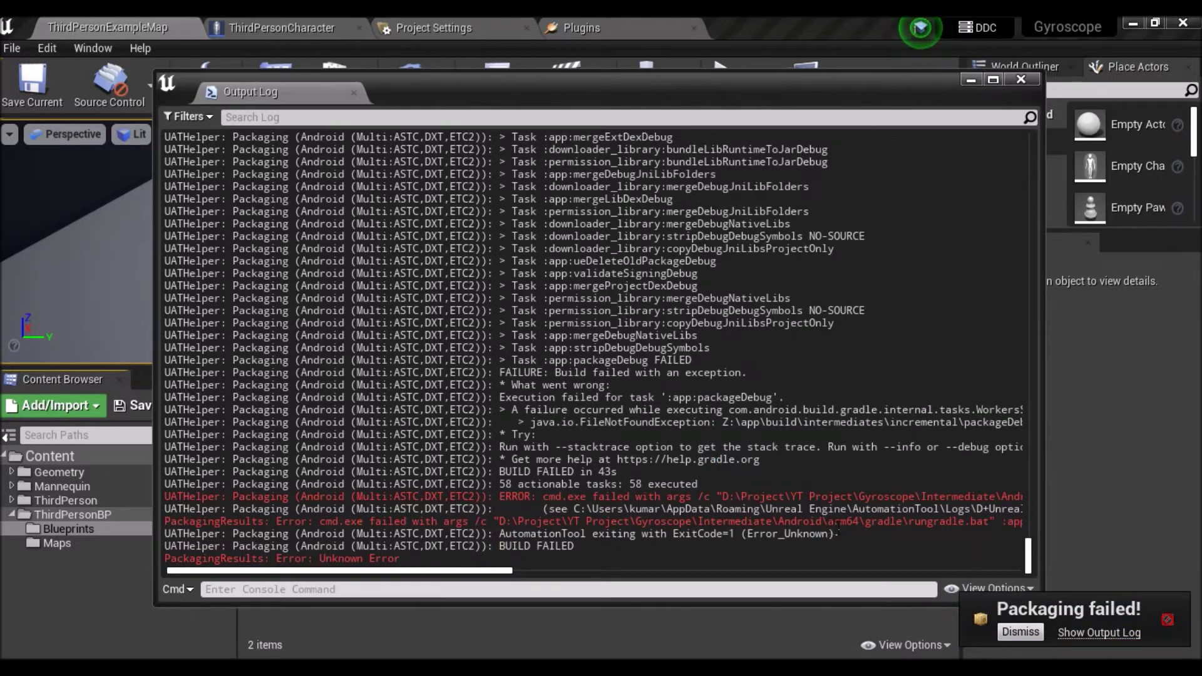
Step: Scroll back through the Output Log to find the NDK minSdkVersion error
scroll(838, 529, "up", 5)
scroll(841, 523, "up", 5)
scroll(846, 516, "up", 5)
scroll(847, 510, "up", 3)
scroll(847, 507, "up", 3)
scroll(846, 504, "up", 3)
scroll(846, 501, "up", 3)
scroll(847, 497, "up", 3)
scroll(847, 489, "up", 3)
scroll(848, 479, "up", 3)
scroll(848, 469, "up", 3)
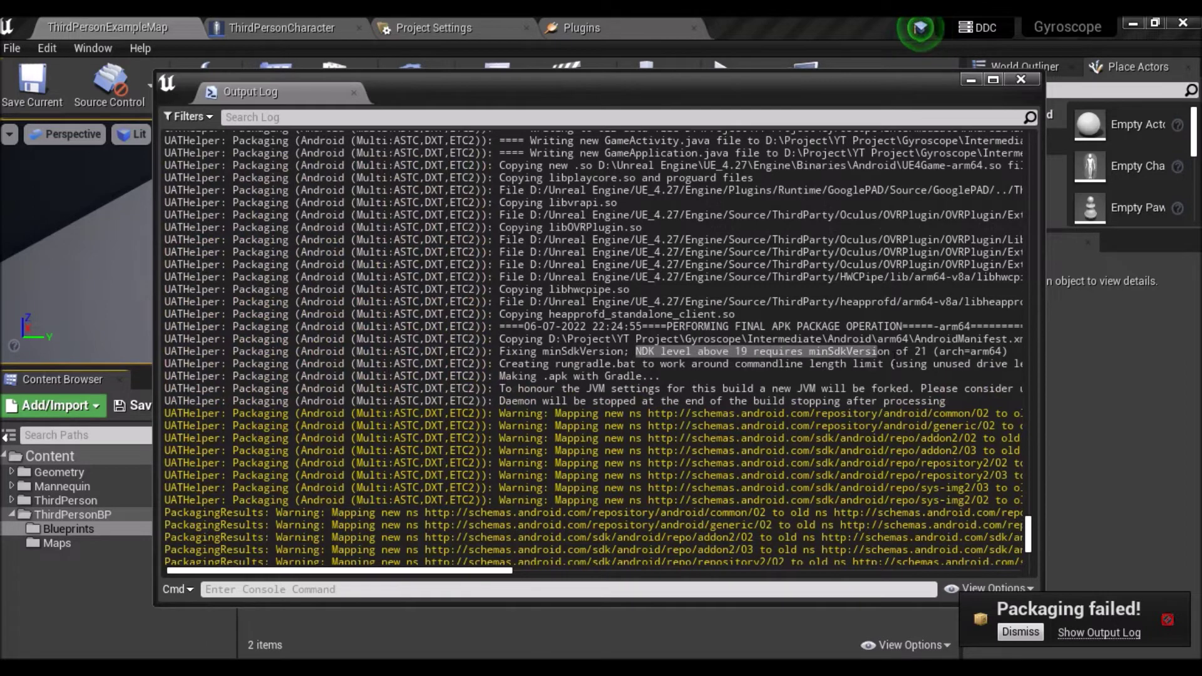
left_click(791, 382)
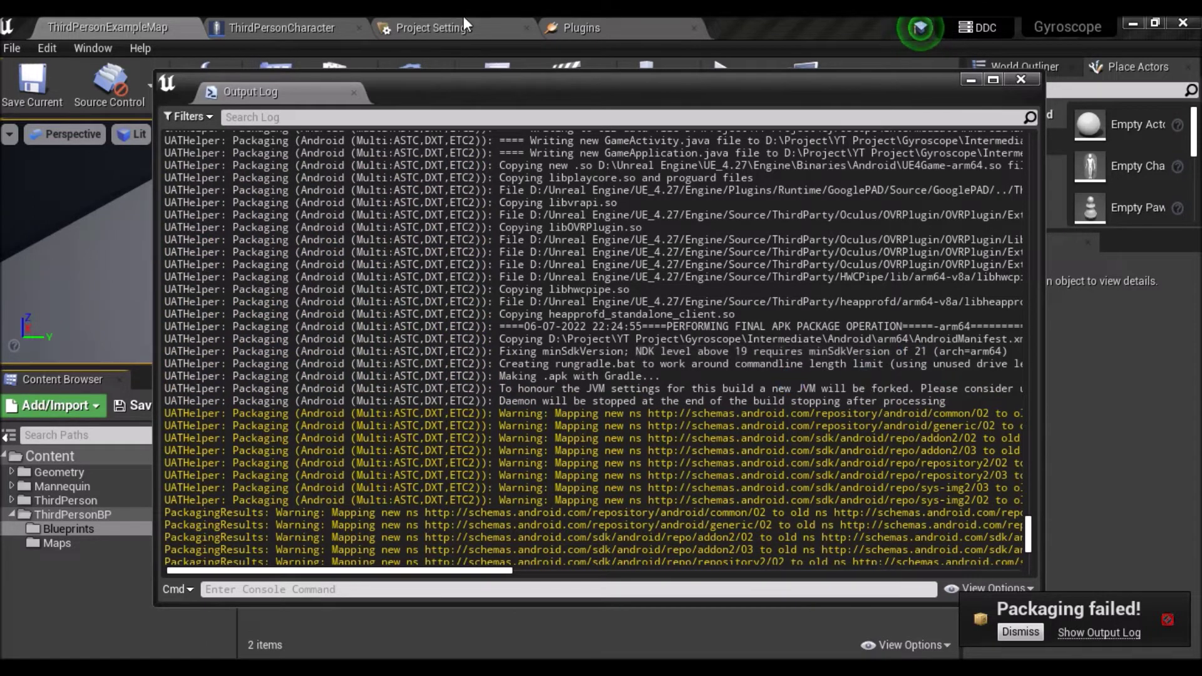
Step: Raise the Android Minimum SDK Version from 19 to 21 and return to the ThirdPersonExampleMap level
left_click(463, 20)
left_click(1019, 79)
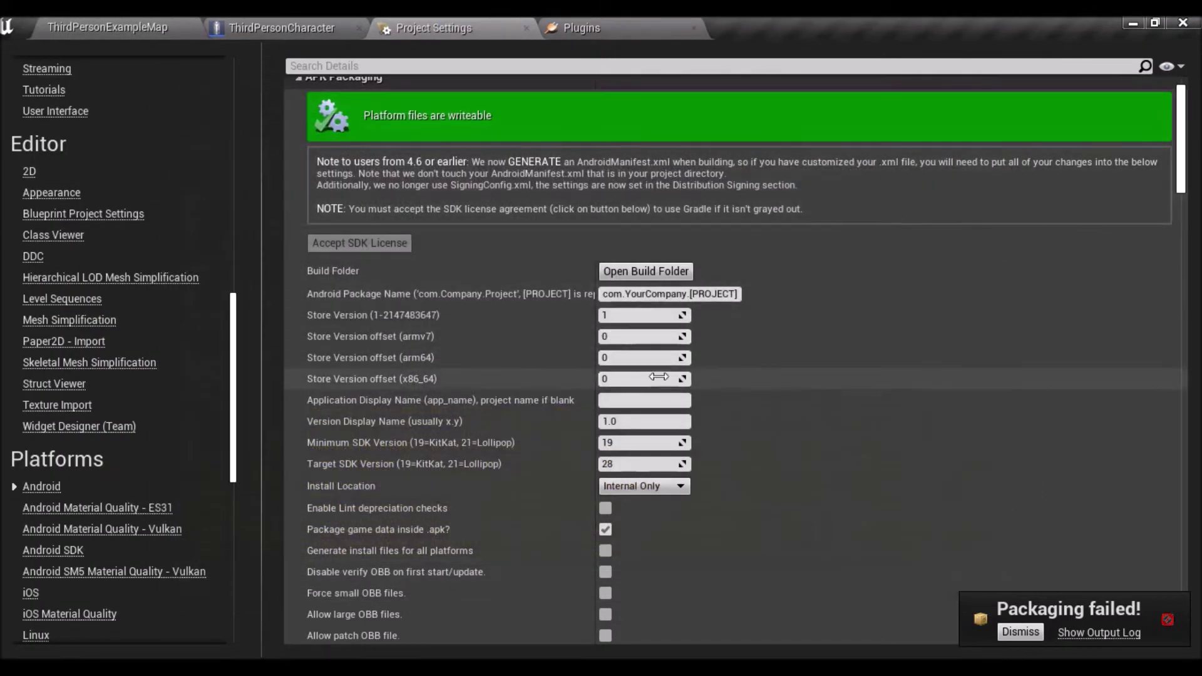
scroll(653, 376, "down", 2)
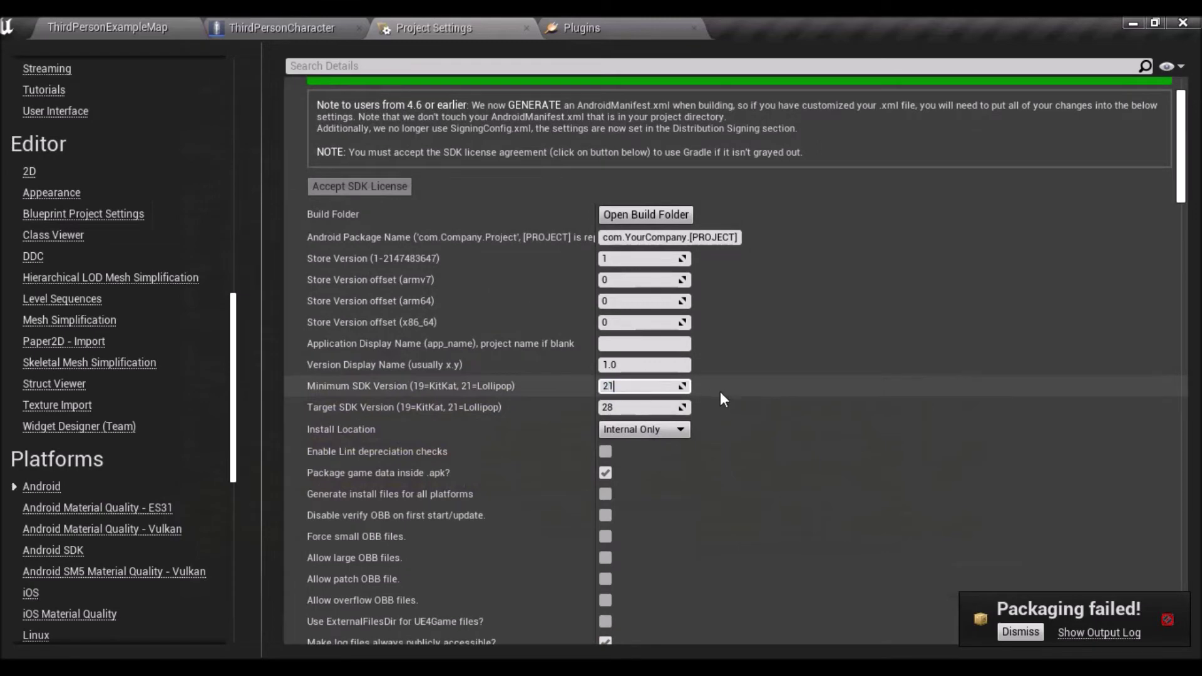
left_click(186, 25)
left_click(11, 47)
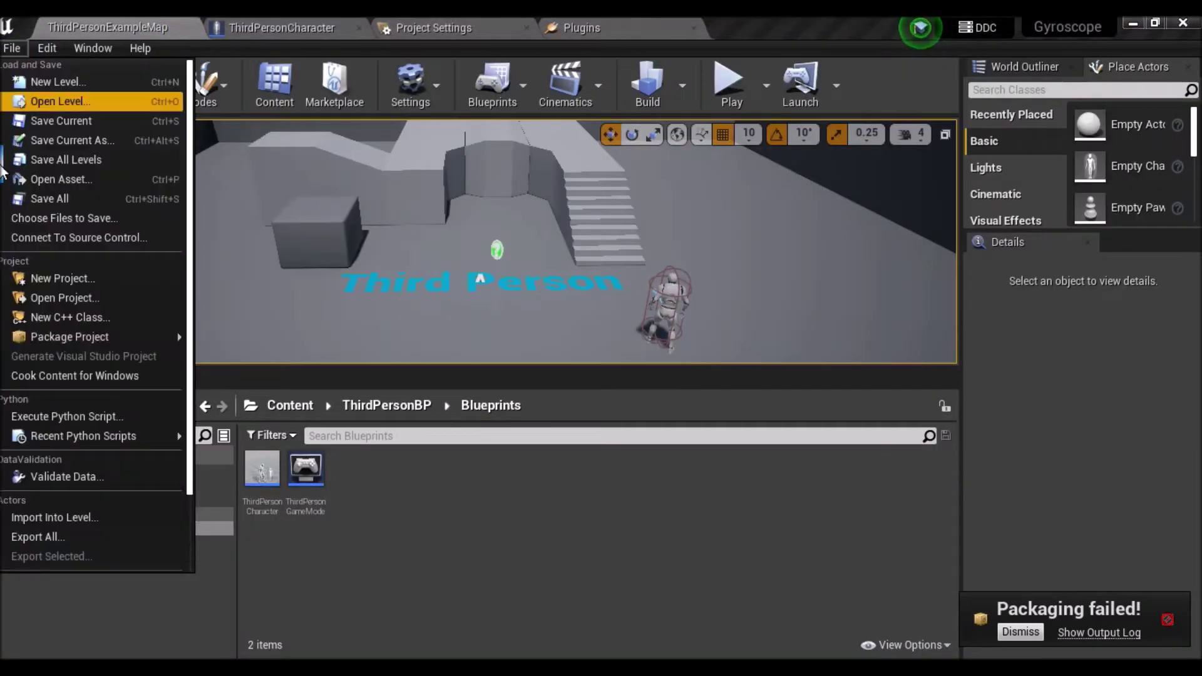
Step: Repackage as Android (Multi) to the same folder, confirm BUILD SUCCESSFUL, then close the log
mouse_move(94, 337)
mouse_move(256, 337)
left_click(370, 335)
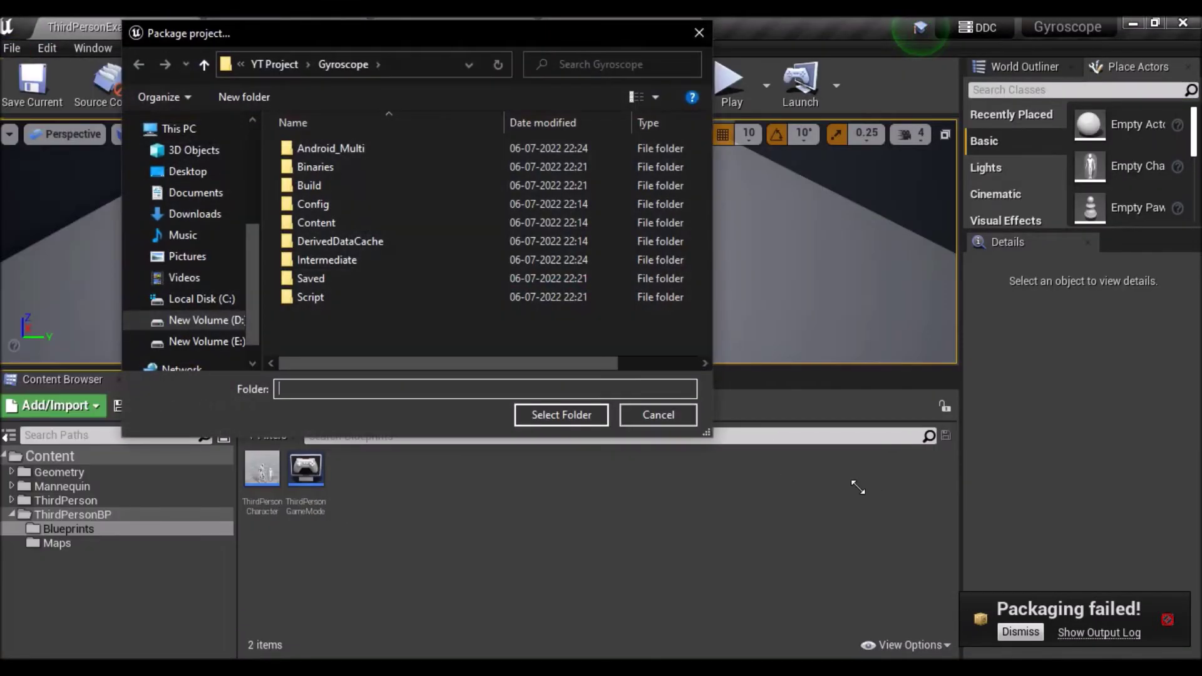
left_click(566, 417)
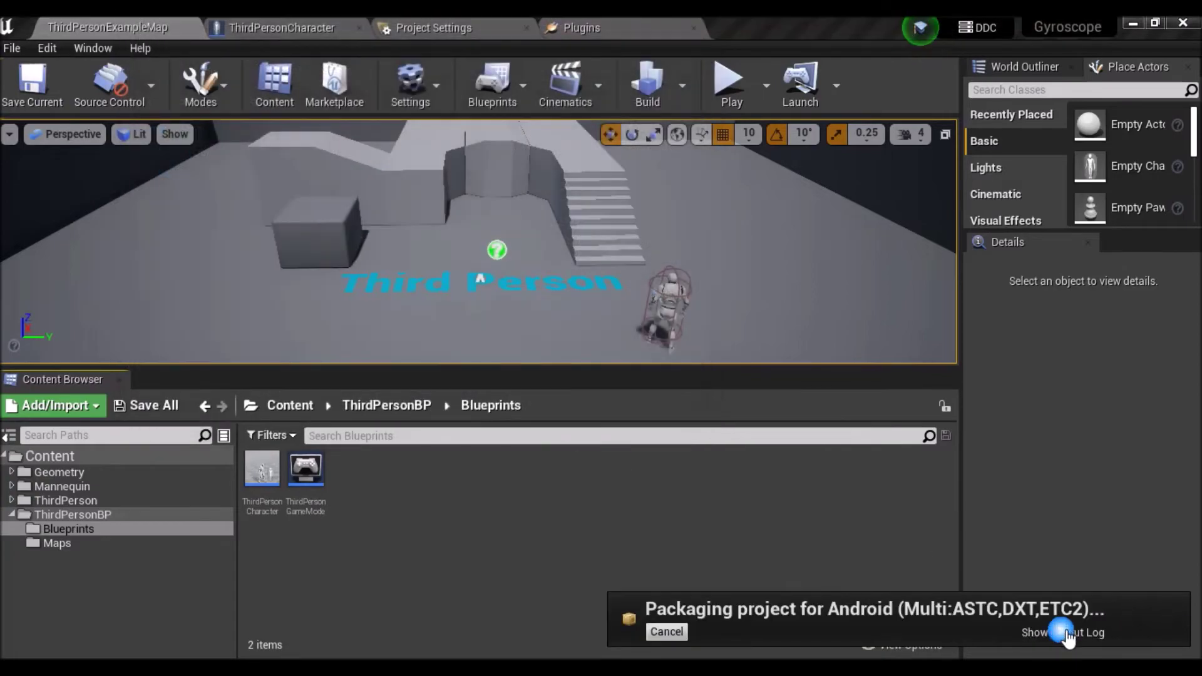
left_click(1060, 633)
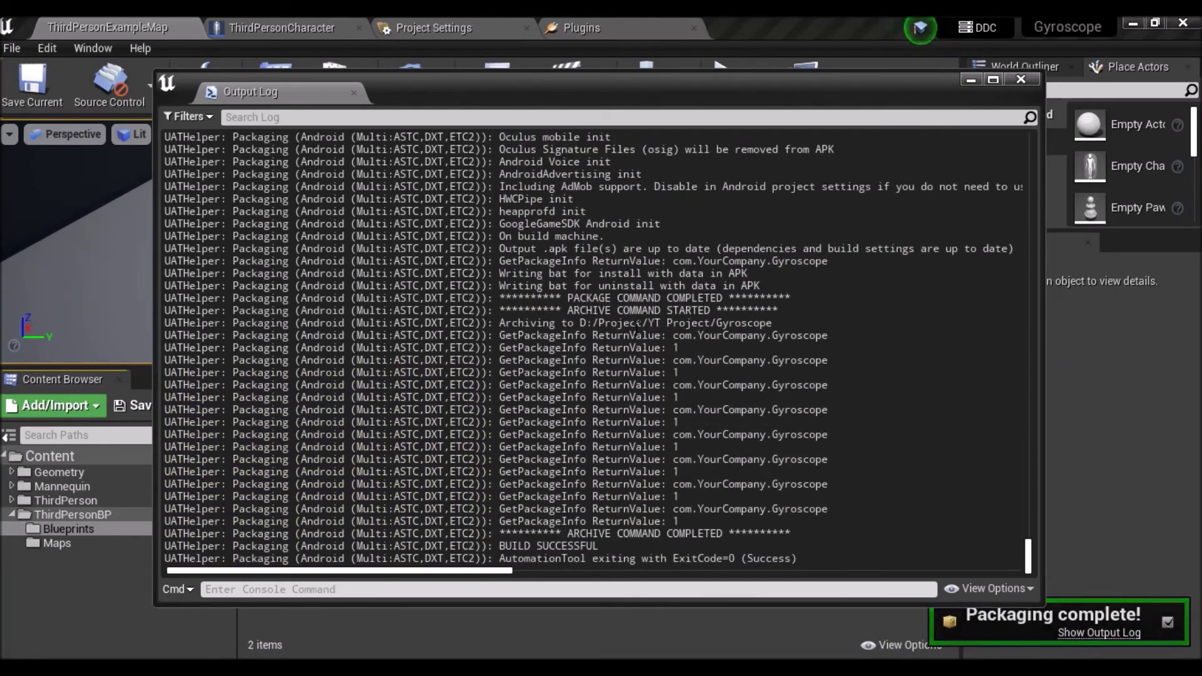
left_click(1020, 79)
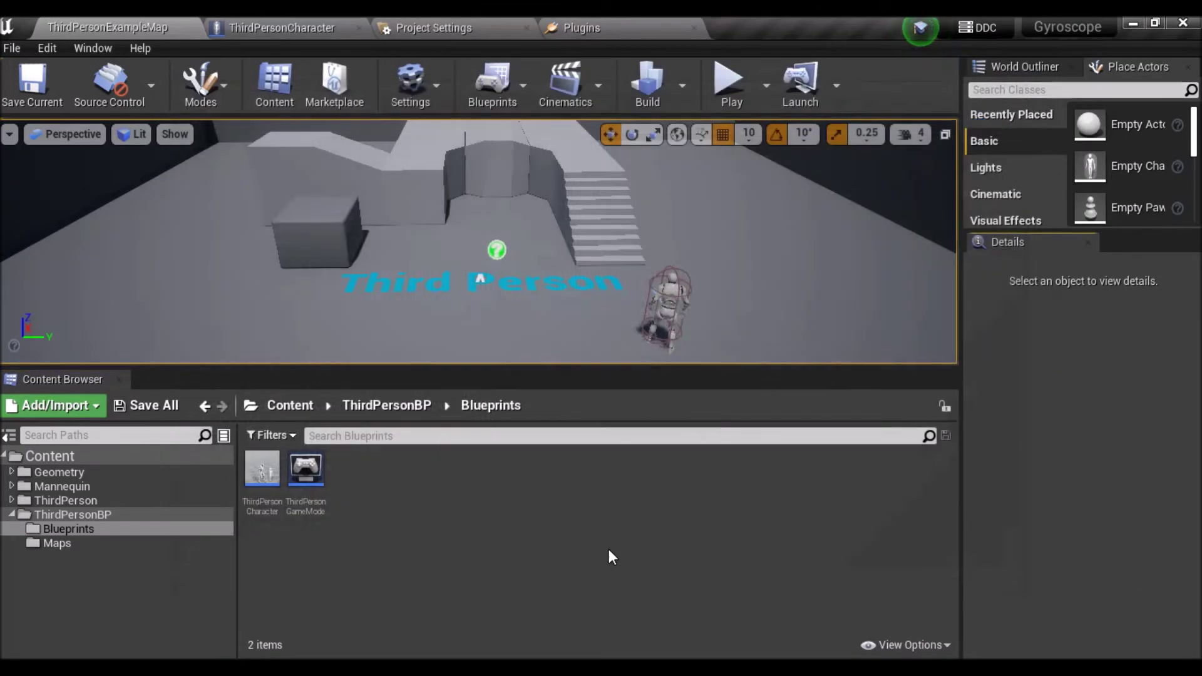
Step: Reveal the project in Explorer, find the Android_Multi build folder, and copy Gyroscope-arm64.apk
left_click(88, 452)
right_click(88, 452)
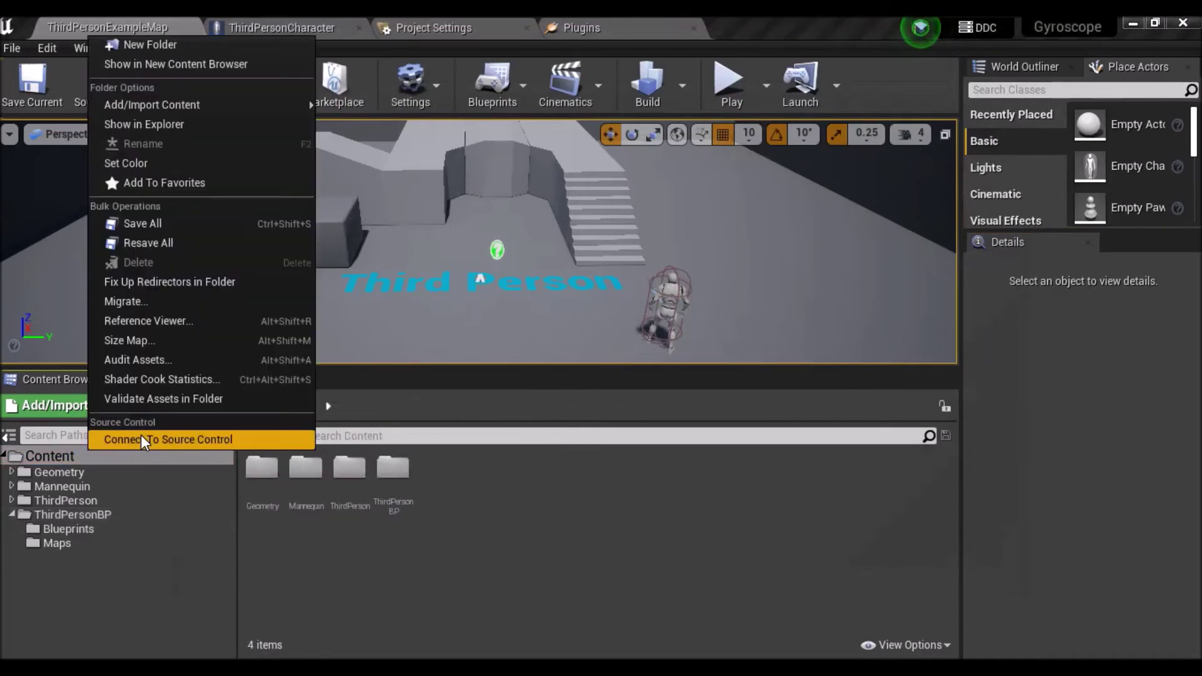
left_click(182, 125)
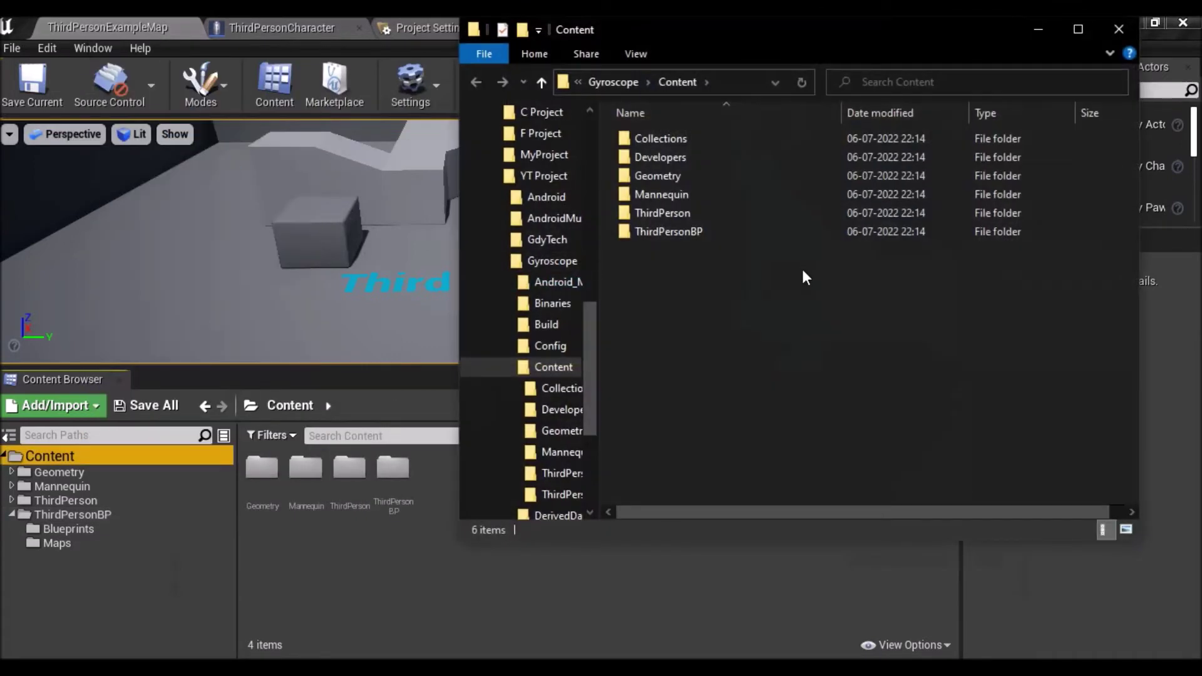
left_click(1078, 29)
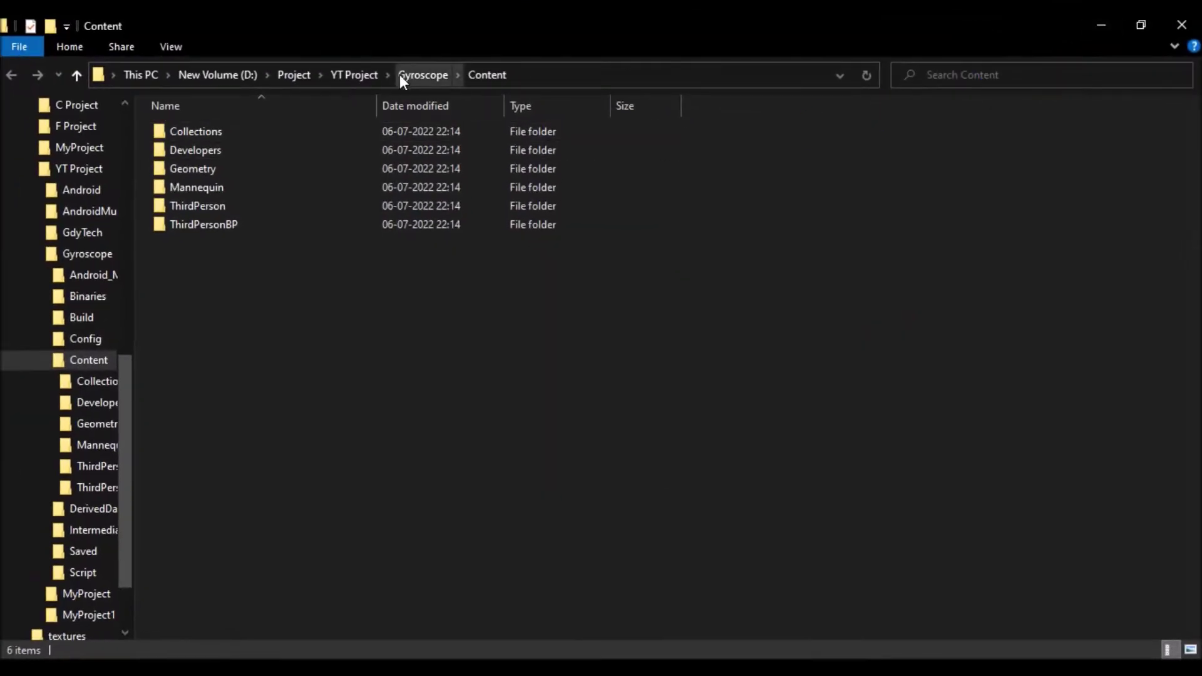
left_click(423, 75)
left_click(252, 135)
double_click(250, 134)
left_click(256, 129)
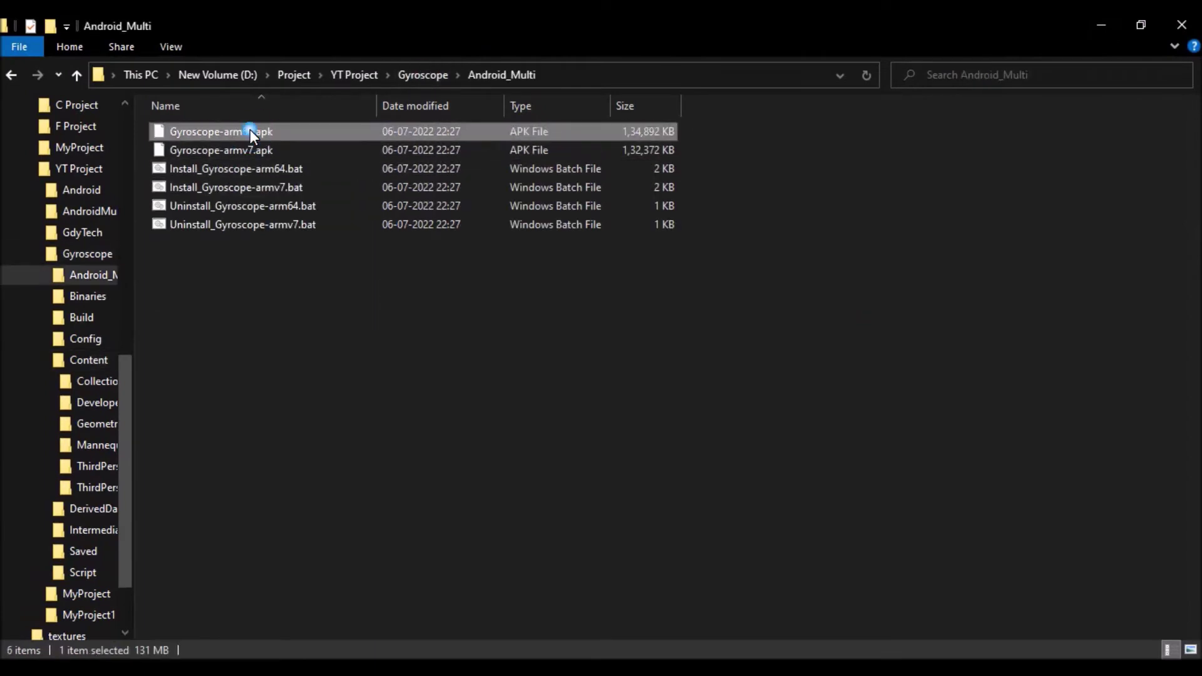
right_click(250, 129)
left_click(295, 313)
Step: Open the connected phone's Internal shared storage in File Explorer
scroll(94, 216, "up", 2)
scroll(94, 216, "up", 1)
scroll(97, 217, "up", 2)
scroll(97, 216, "up", 1)
left_click(94, 168)
double_click(318, 128)
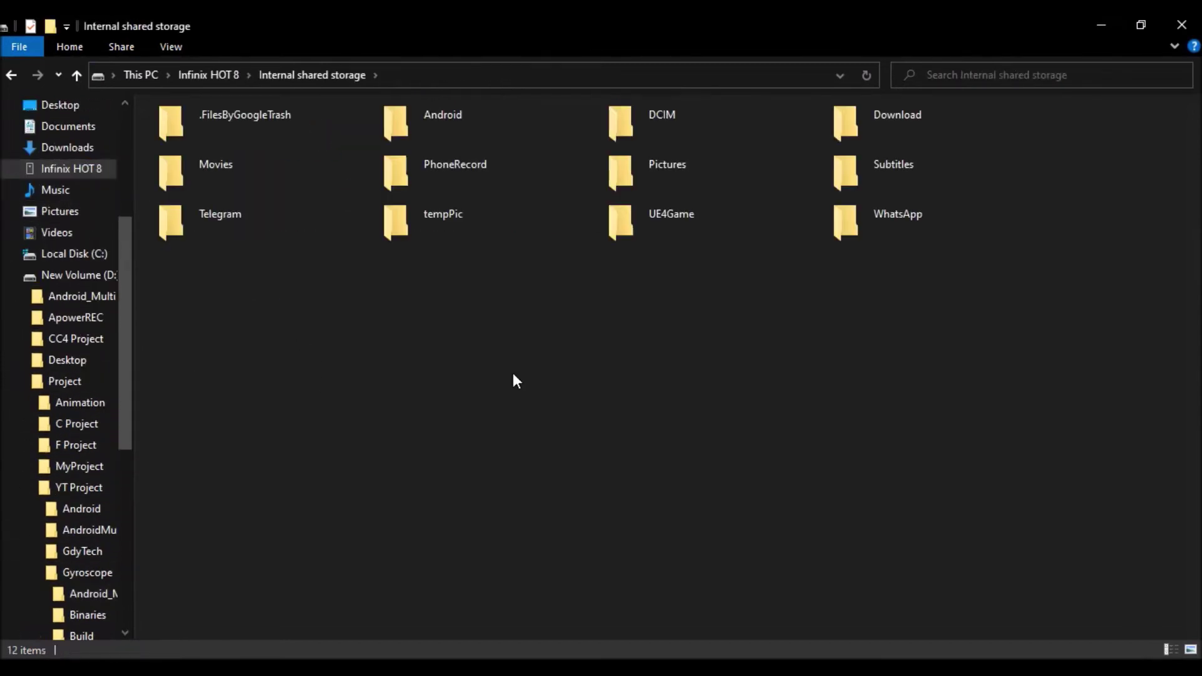
Step: Paste Gyroscope-arm64.apk into the phone's Internal shared storage
key("ctrl+v")
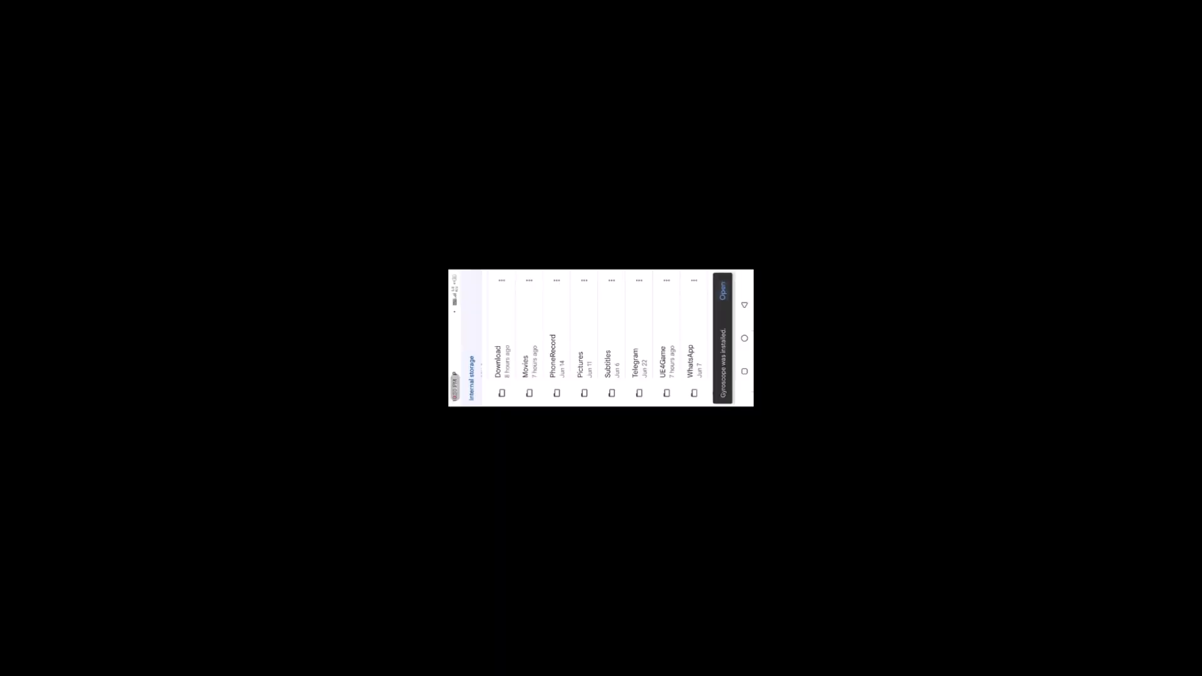
Step: Launch the newly installed Gyroscope app from the installation notice
left_click(722, 291)
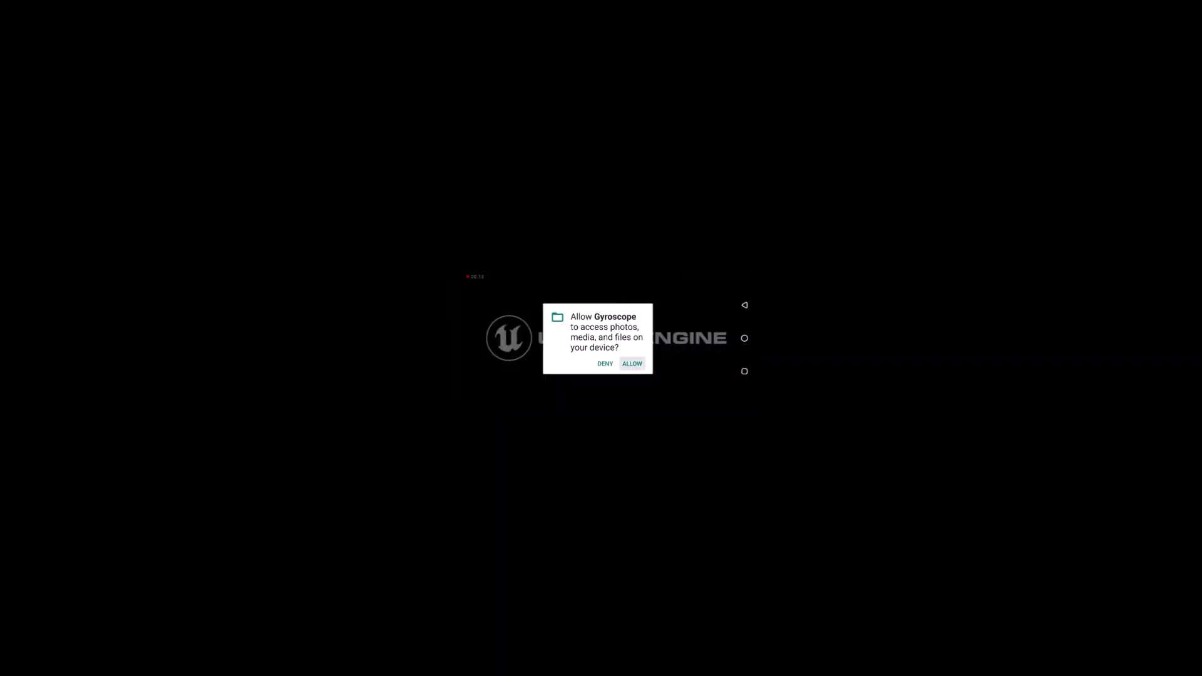